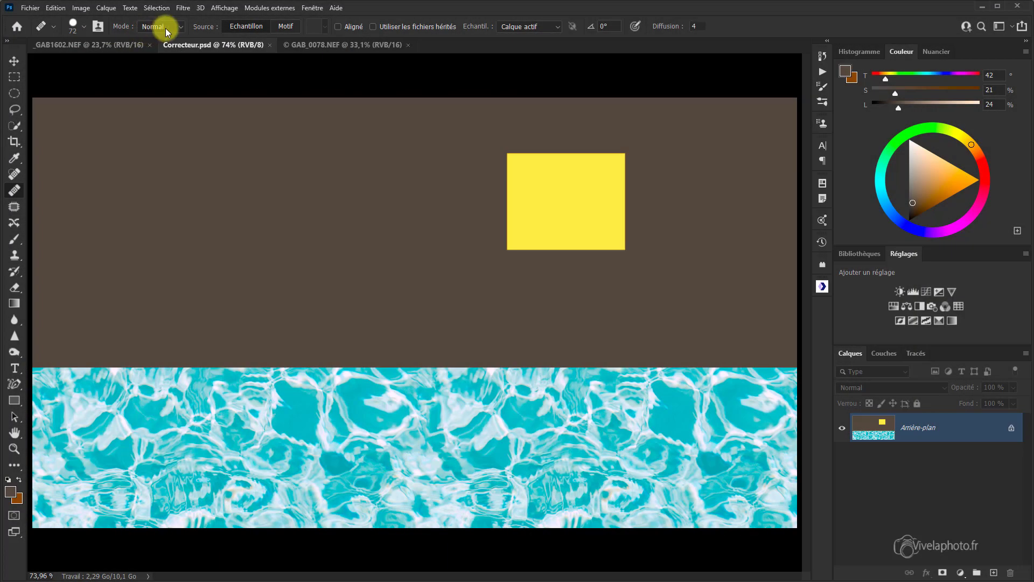
Step: Examine the Healing Brush's tip settings and its available blending modes, keeping the mode at Normal
{"action": "left_click", "coordinate": [83, 24]}
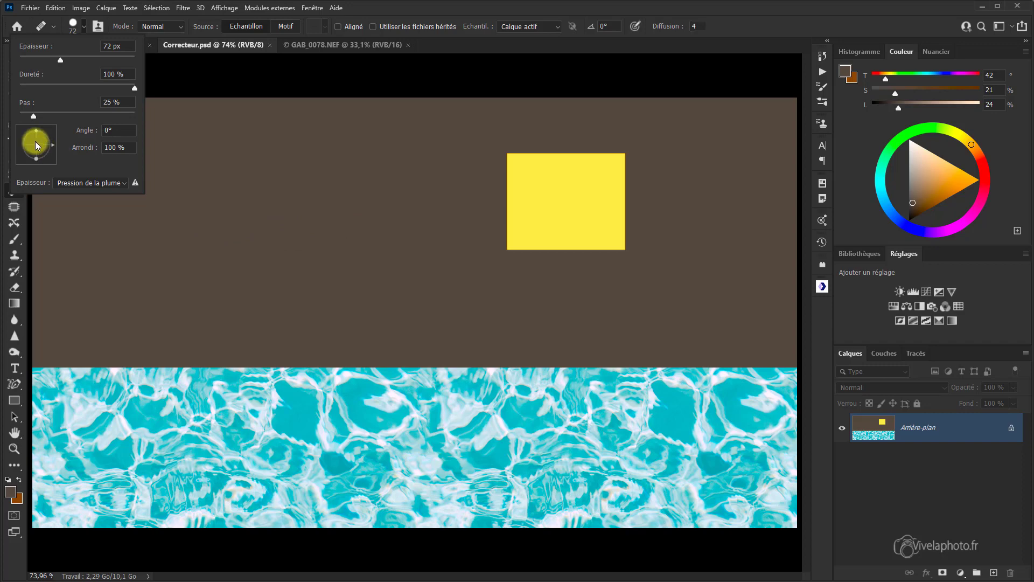
{"action": "left_click_drag", "start_coordinate": [36, 131], "coordinate": [38, 127]}
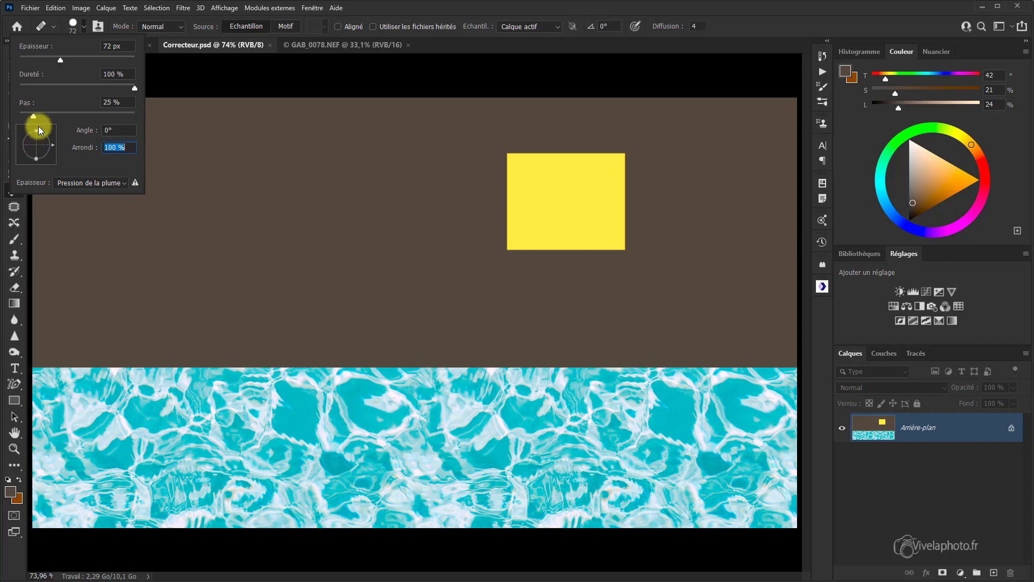
{"action": "left_click", "coordinate": [84, 28]}
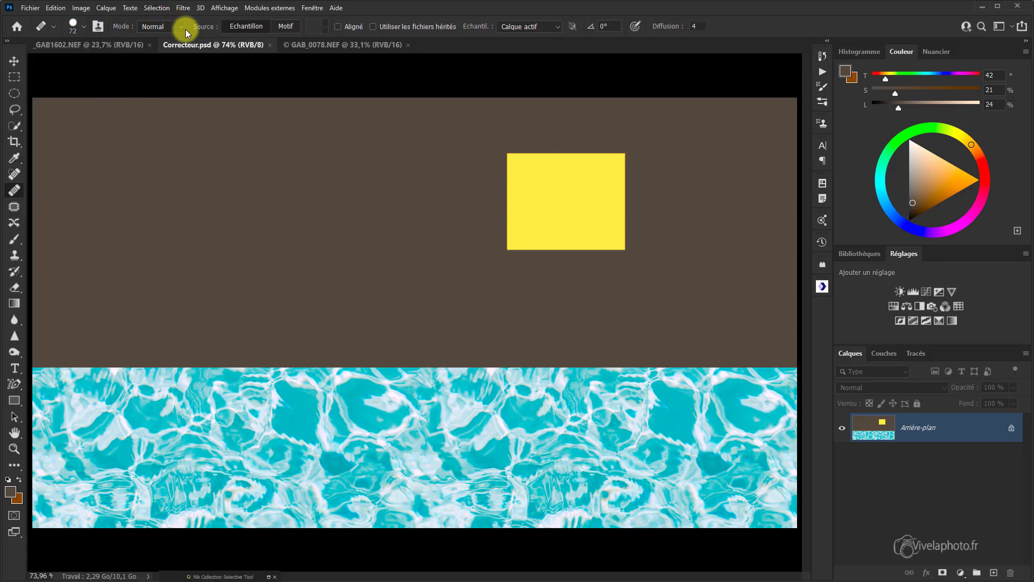
{"action": "left_click", "coordinate": [179, 27]}
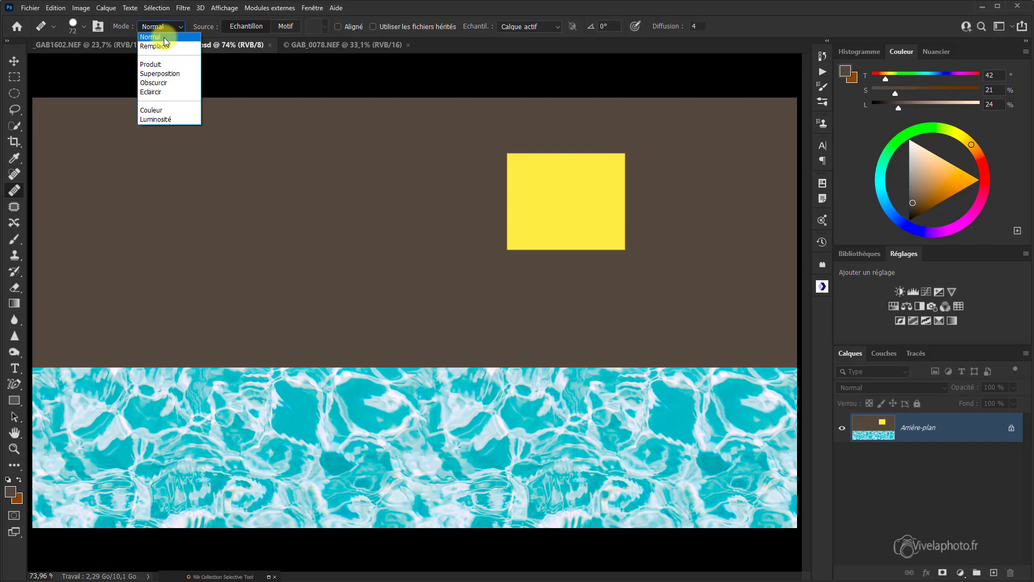
{"action": "left_click", "coordinate": [164, 37]}
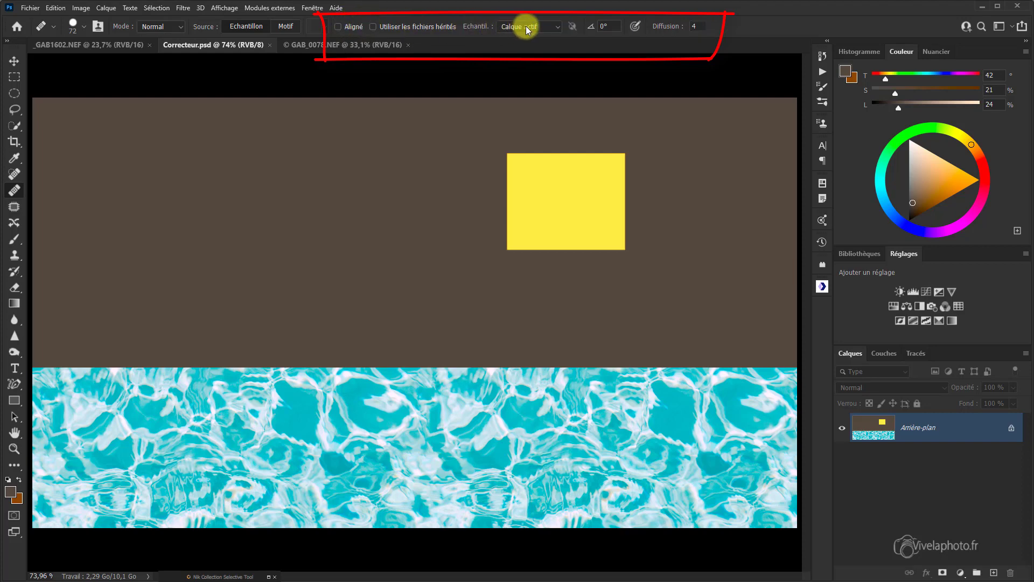
Step: Set the Healing Brush to sample from all layers (Tous les calques)
{"action": "left_click", "coordinate": [557, 28]}
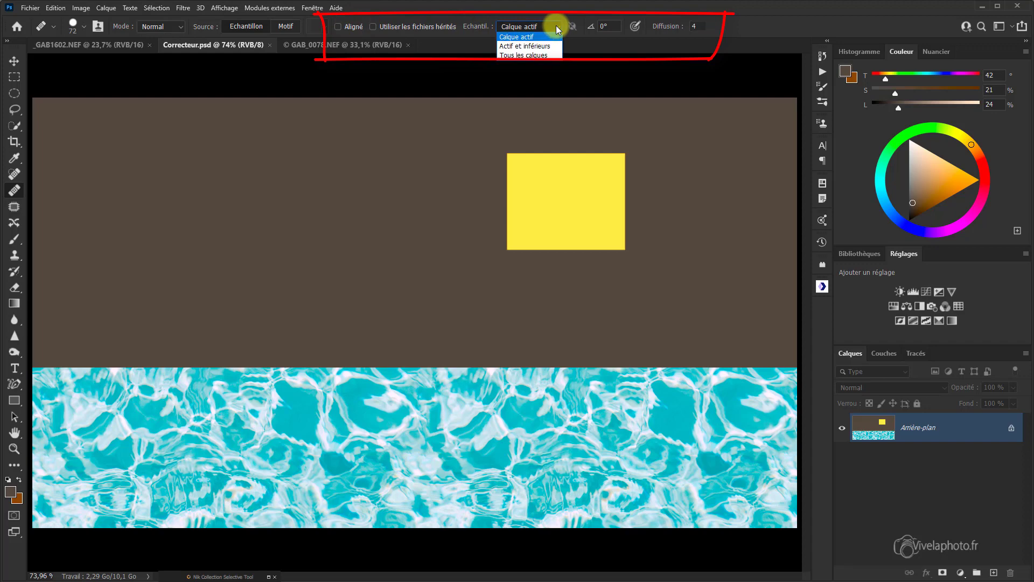
{"action": "left_click", "coordinate": [556, 24]}
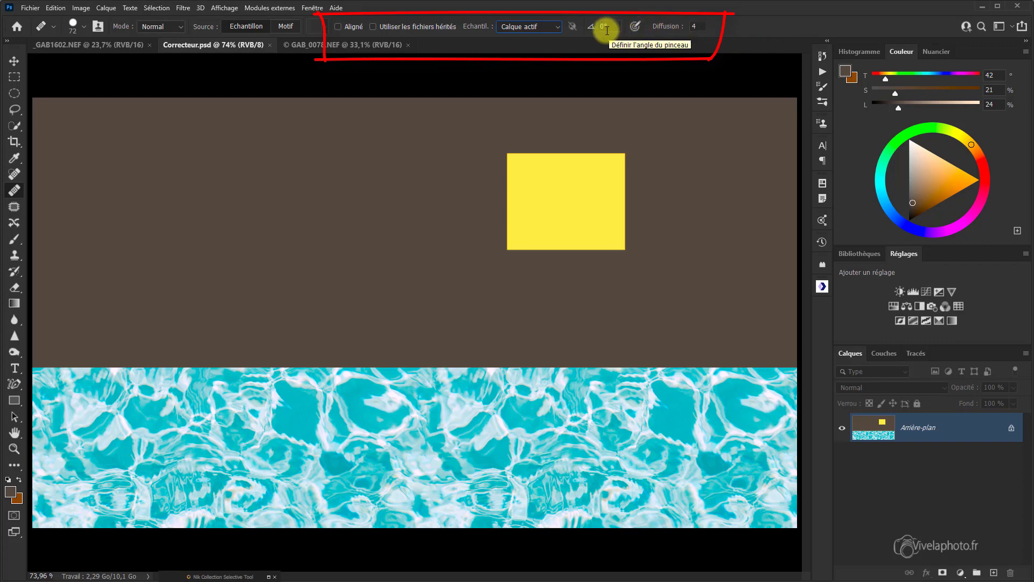
{"action": "left_click", "coordinate": [556, 28]}
{"action": "left_click", "coordinate": [520, 52]}
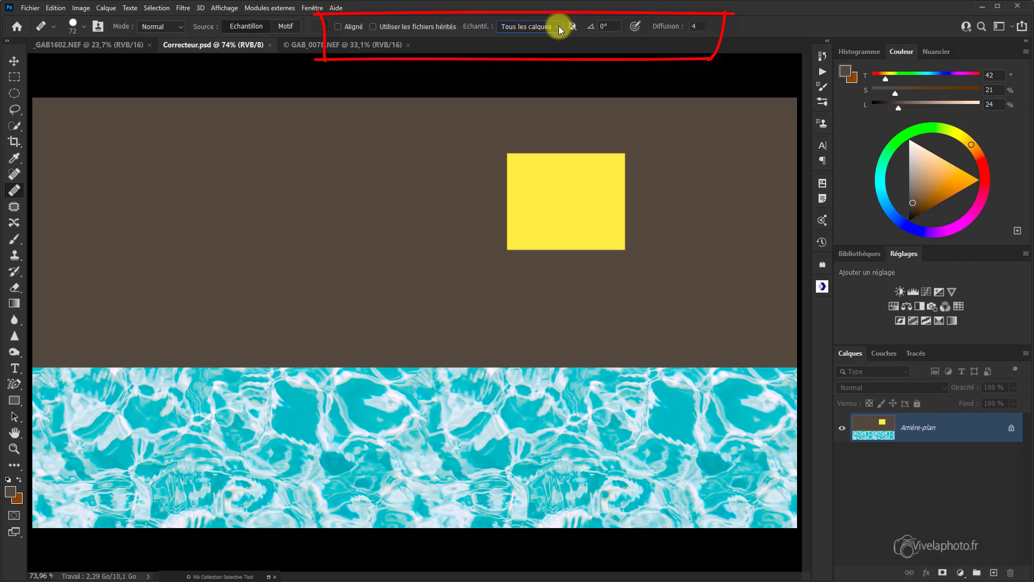
{"action": "left_click", "coordinate": [558, 26]}
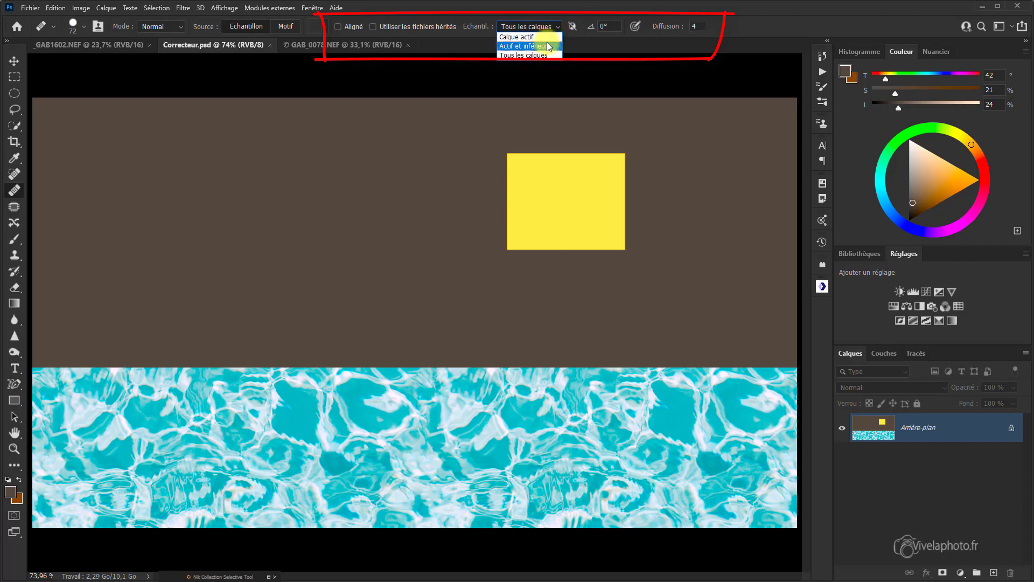
{"action": "left_click", "coordinate": [555, 26]}
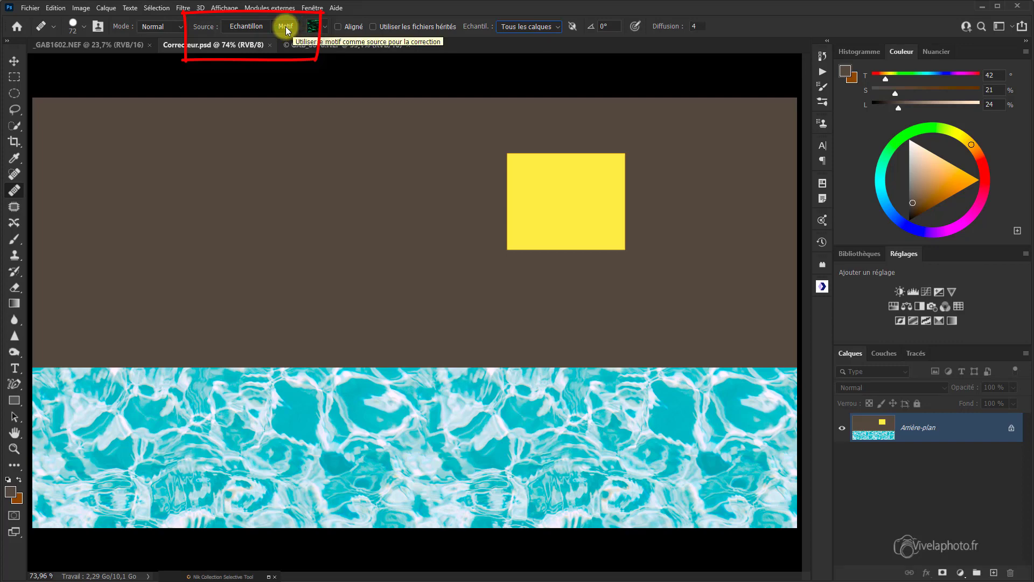
Step: Try Motif as the Healing Brush source and return it to Echantillon
{"action": "left_click", "coordinate": [265, 25]}
{"action": "left_click", "coordinate": [279, 24]}
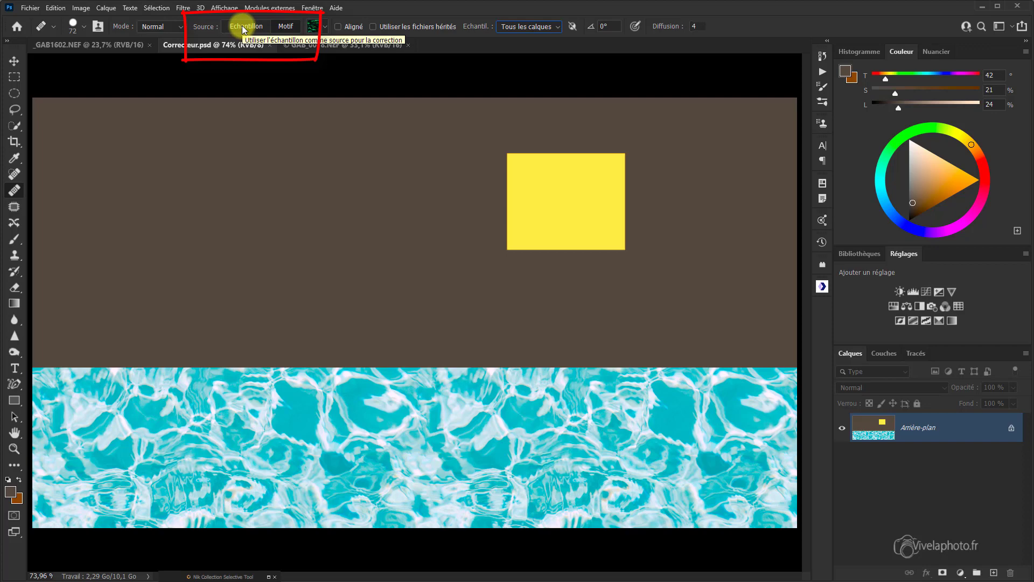
{"action": "left_click", "coordinate": [242, 24]}
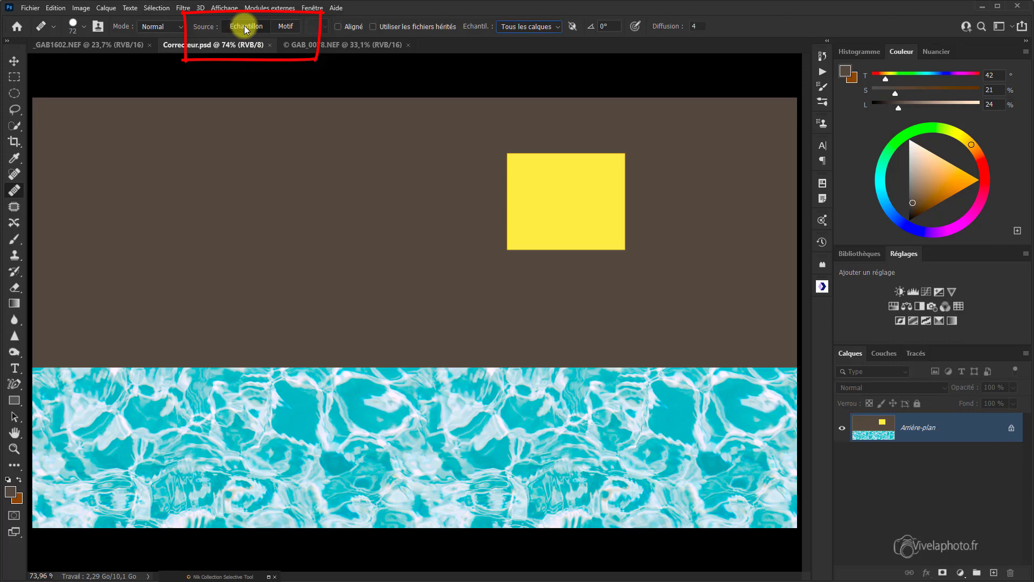
{"action": "left_click", "coordinate": [284, 26]}
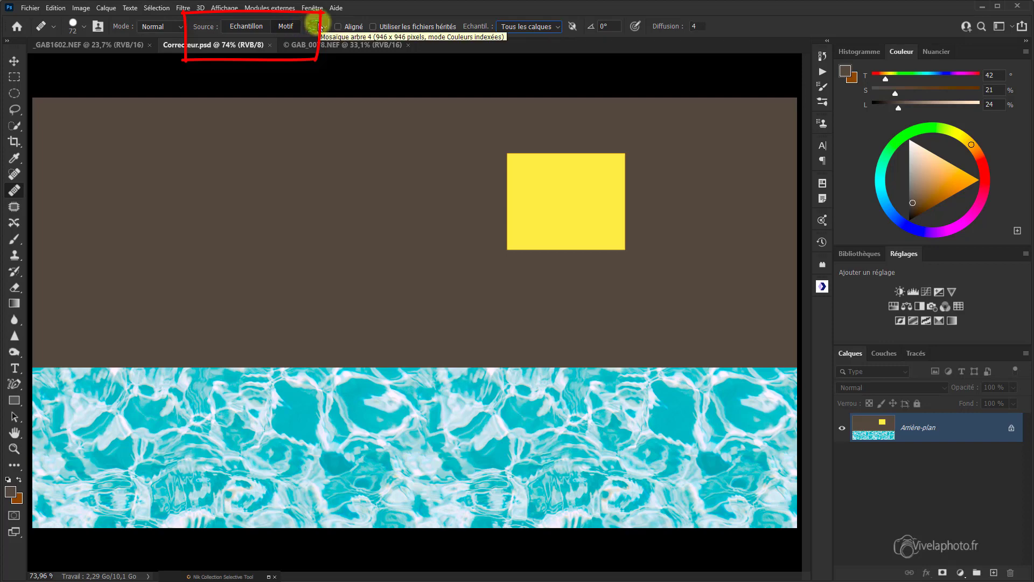
{"action": "left_click", "coordinate": [251, 30]}
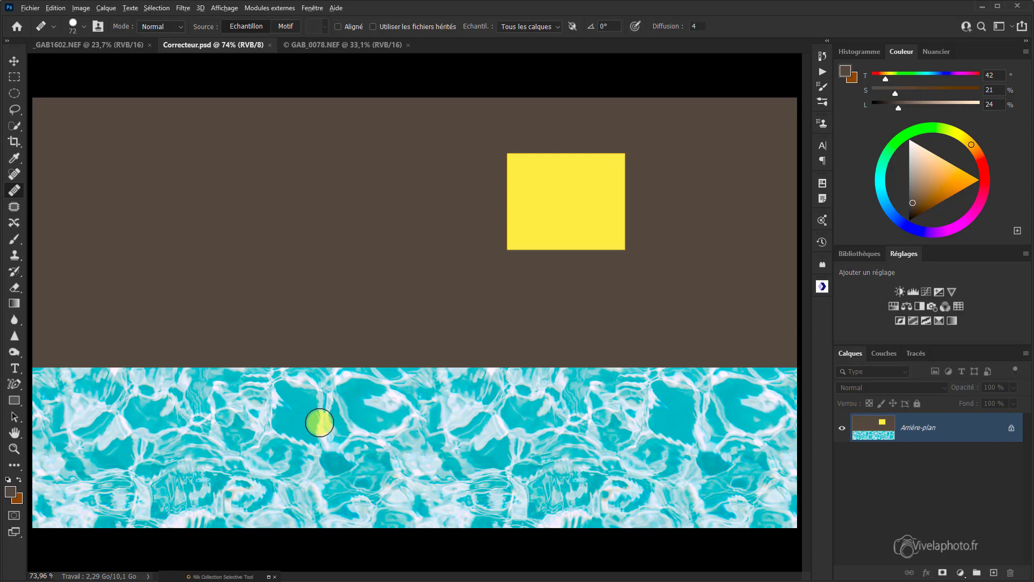
Step: Sample the water texture and heal an oval patch onto the brown area with a 115 px Healing Brush
{"action": "key", "text": "alt"}
{"action": "left_click", "coordinate": [320, 423], "text": "alt"}
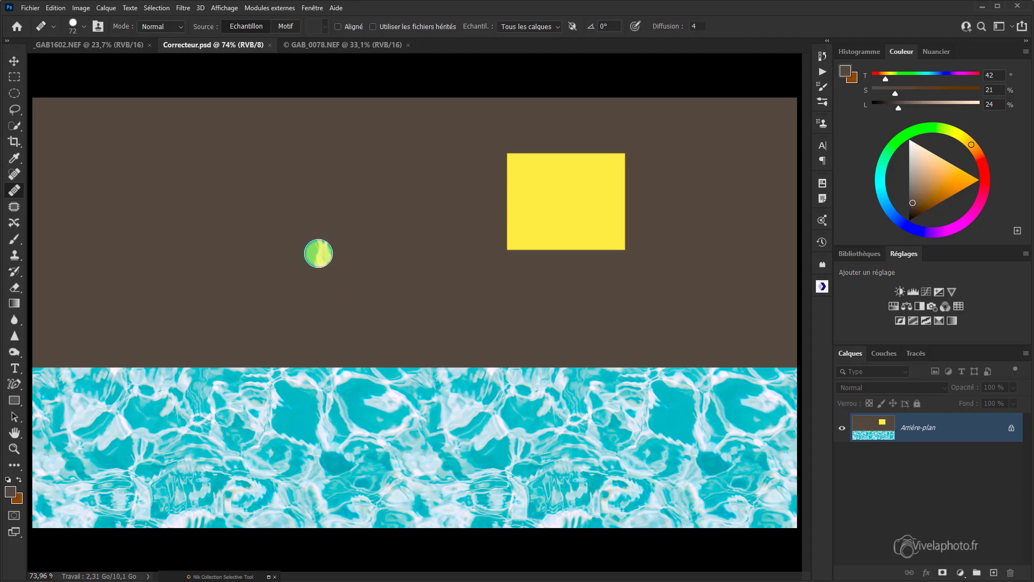
{"action": "right_click", "coordinate": [319, 253], "text": "alt"}
{"action": "left_click_drag", "start_coordinate": [321, 253], "coordinate": [328, 256]}
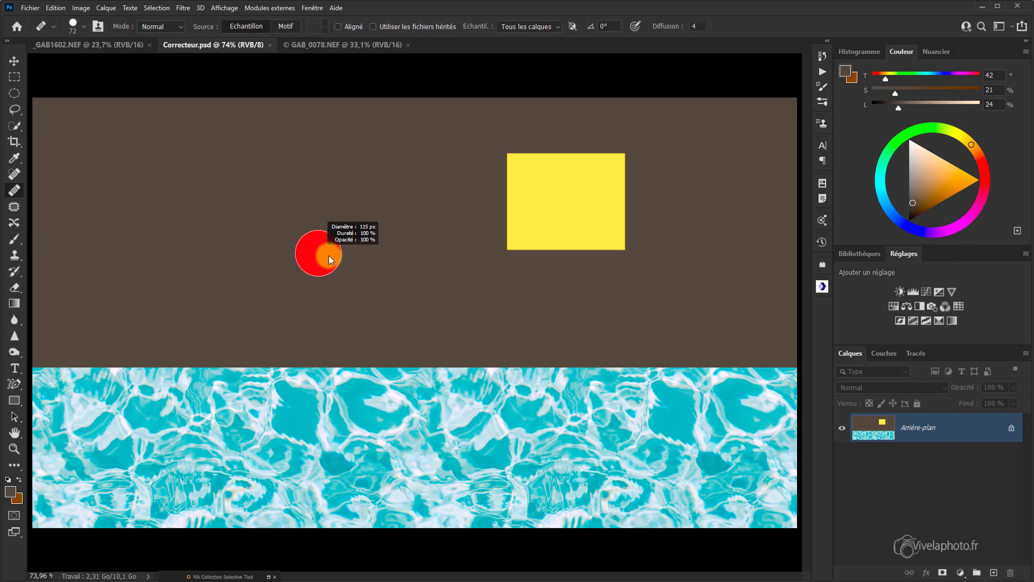
{"action": "left_click_drag", "start_coordinate": [328, 262], "coordinate": [329, 262]}
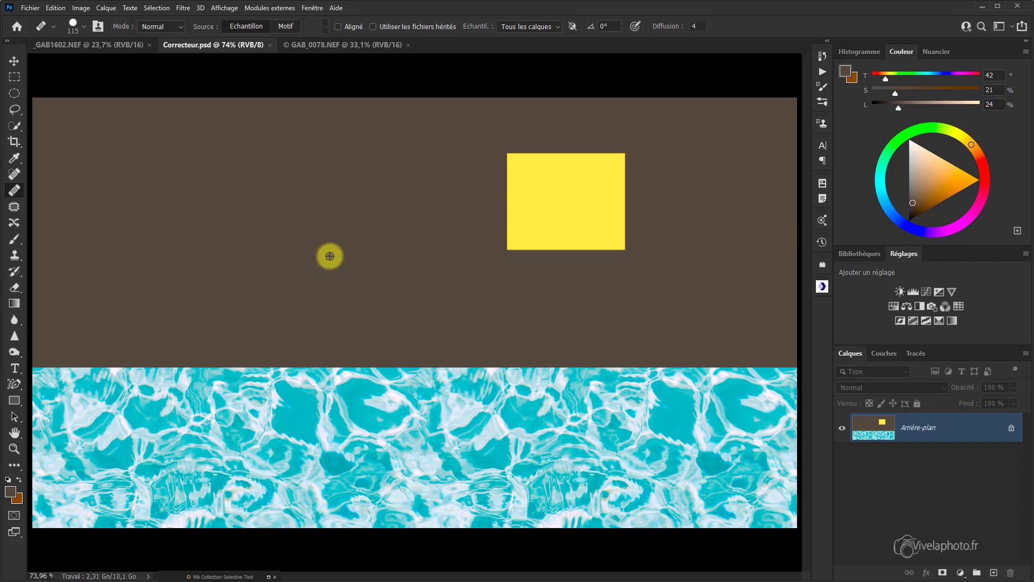
{"action": "mouse_move", "coordinate": [297, 163]}
{"action": "left_mouse_down"}
{"action": "mouse_move", "coordinate": [302, 236]}
{"action": "mouse_move", "coordinate": [333, 235]}
{"action": "mouse_move", "coordinate": [343, 197]}
{"action": "mouse_move", "coordinate": [326, 163]}
{"action": "mouse_move", "coordinate": [315, 152]}
{"action": "mouse_move", "coordinate": [285, 194]}
{"action": "left_mouse_up"}
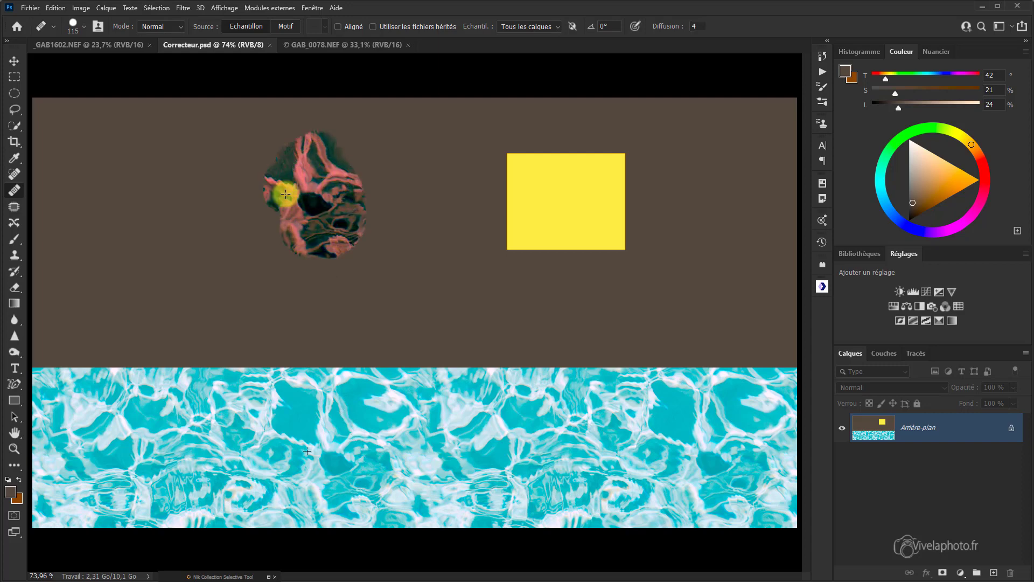
{"action": "left_click", "coordinate": [292, 227]}
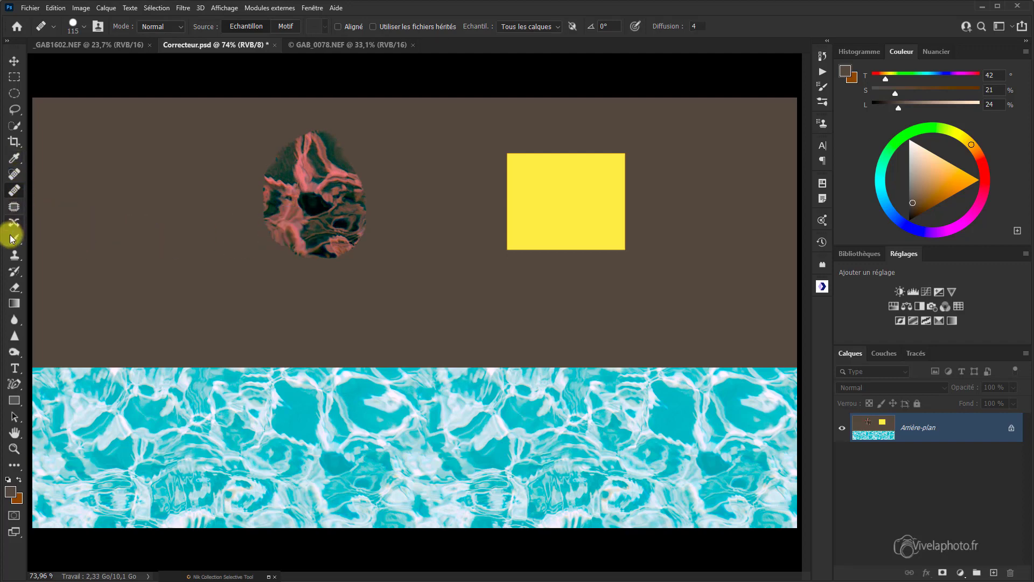
Step: Use the Clone Stamp to copy a patch of water texture onto the brown area left of the healed oval
{"action": "left_click", "coordinate": [13, 256]}
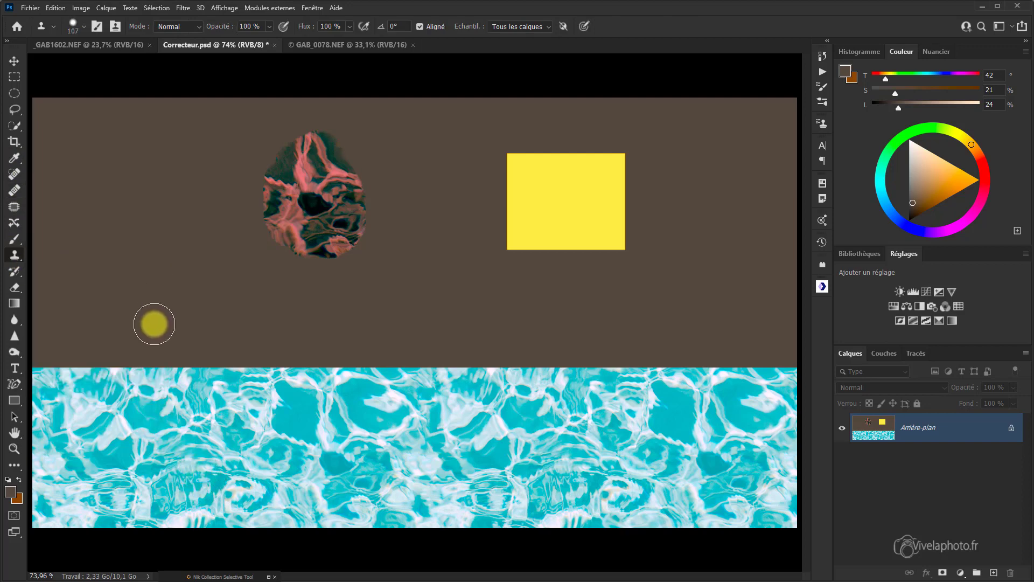
{"action": "left_click", "coordinate": [123, 429], "text": "alt"}
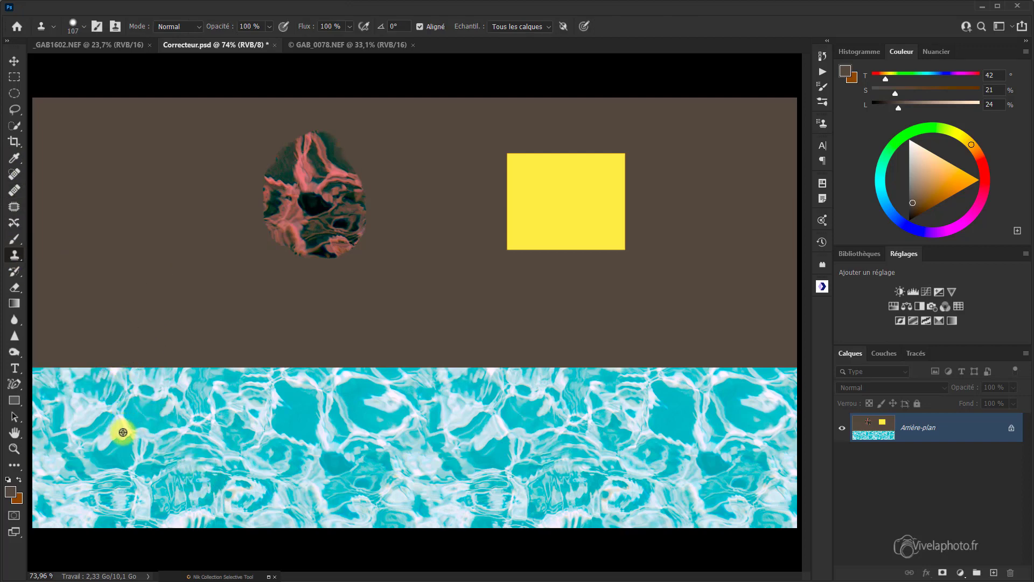
{"action": "mouse_move", "coordinate": [131, 188]}
{"action": "left_mouse_down"}
{"action": "mouse_move", "coordinate": [137, 240]}
{"action": "mouse_move", "coordinate": [157, 260]}
{"action": "mouse_move", "coordinate": [176, 260]}
{"action": "mouse_move", "coordinate": [187, 243]}
{"action": "mouse_move", "coordinate": [139, 176]}
{"action": "mouse_move", "coordinate": [162, 200]}
{"action": "mouse_move", "coordinate": [153, 203]}
{"action": "mouse_move", "coordinate": [160, 245]}
{"action": "left_mouse_up"}
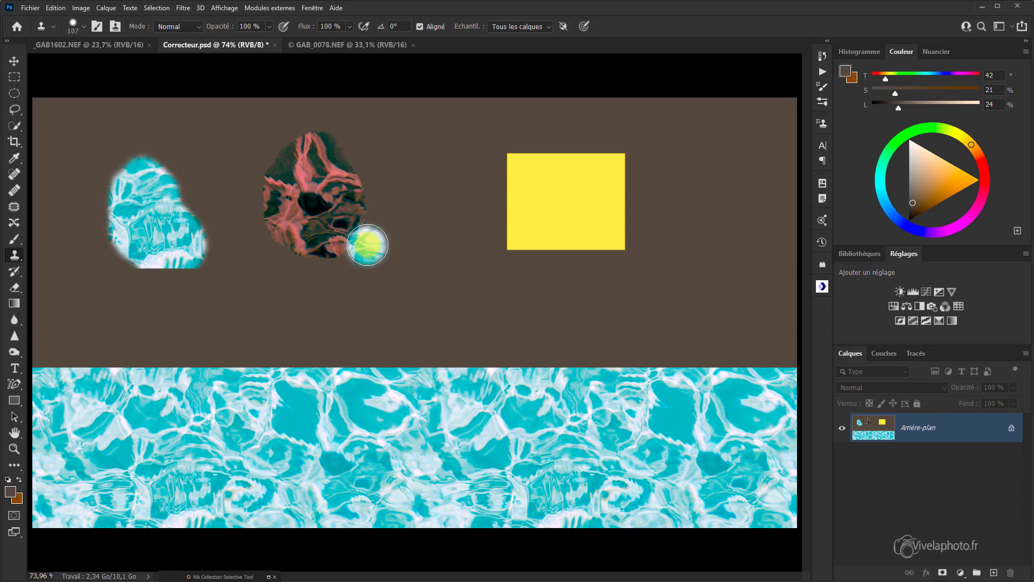
{"action": "left_click", "coordinate": [218, 240]}
{"action": "key", "text": "ctrl+z"}
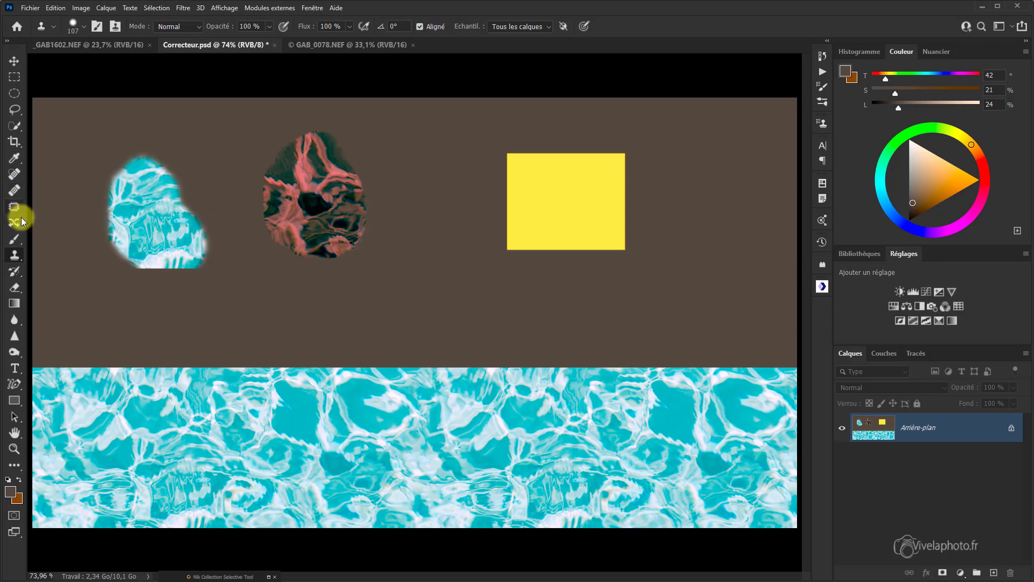
Step: Try the Healing Brush along the yellow rectangle's left, upper and right edges, and undo those strokes
{"action": "left_click", "coordinate": [14, 185]}
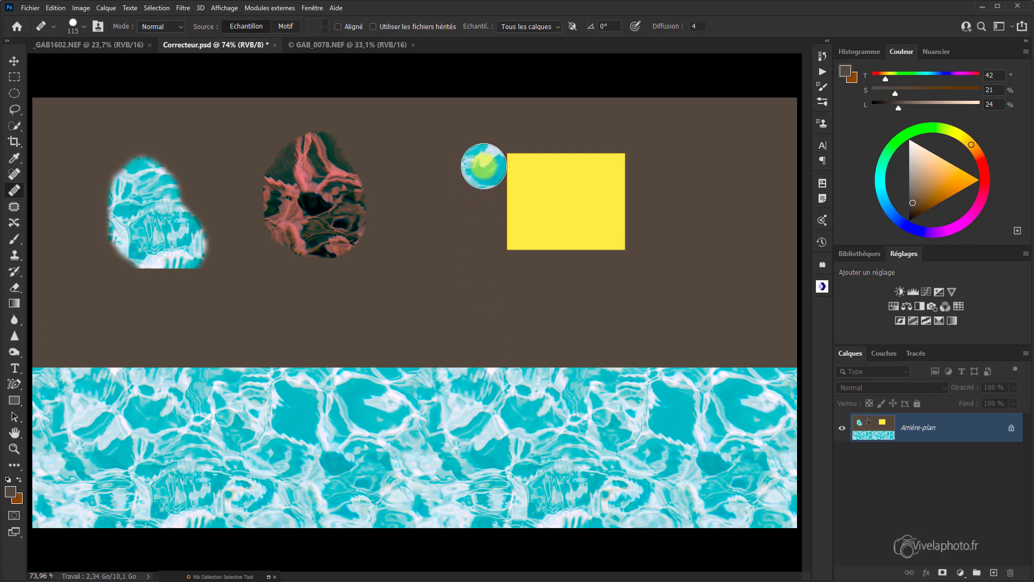
{"action": "mouse_move", "coordinate": [483, 166]}
{"action": "left_mouse_down"}
{"action": "mouse_move", "coordinate": [493, 204]}
{"action": "mouse_move", "coordinate": [483, 254]}
{"action": "mouse_move", "coordinate": [467, 229]}
{"action": "mouse_move", "coordinate": [474, 221]}
{"action": "mouse_move", "coordinate": [485, 229]}
{"action": "mouse_move", "coordinate": [491, 256]}
{"action": "mouse_move", "coordinate": [496, 164]}
{"action": "mouse_move", "coordinate": [550, 139]}
{"action": "left_mouse_up"}
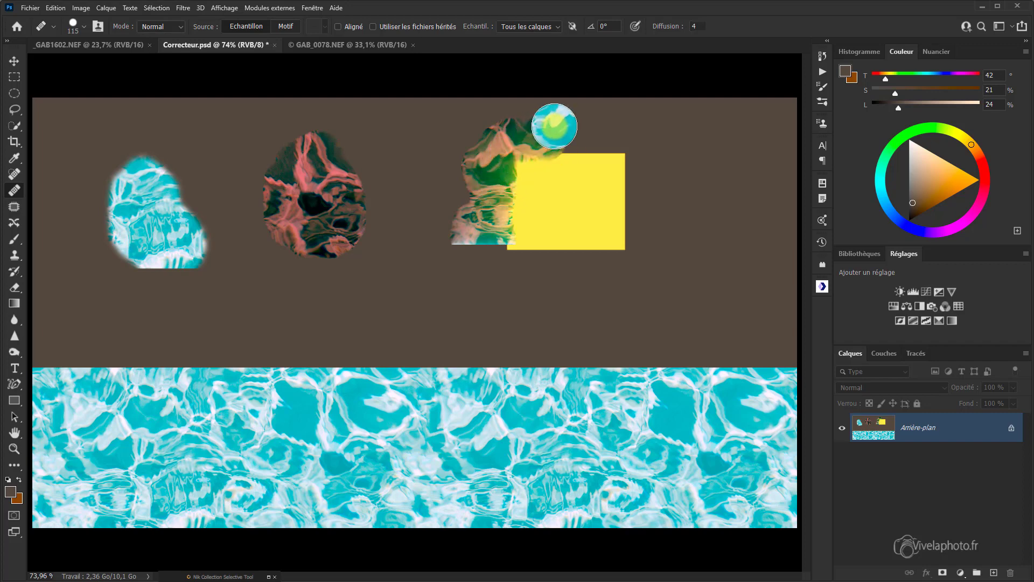
{"action": "mouse_move", "coordinate": [547, 122]}
{"action": "left_mouse_down"}
{"action": "mouse_move", "coordinate": [575, 135]}
{"action": "mouse_move", "coordinate": [638, 137]}
{"action": "mouse_move", "coordinate": [652, 153]}
{"action": "mouse_move", "coordinate": [650, 218]}
{"action": "left_mouse_up"}
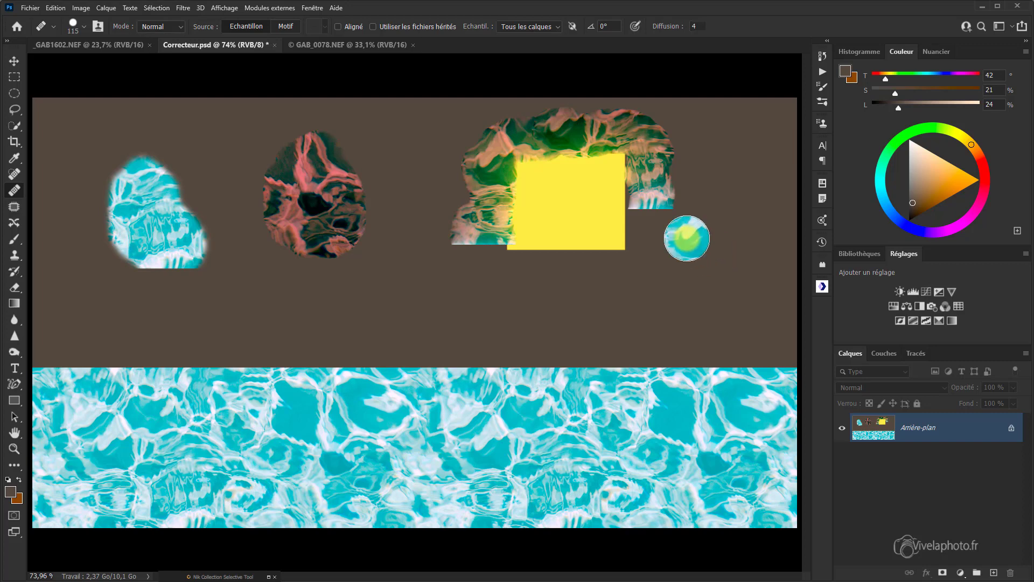
{"action": "key", "text": "ctrl+z"}
{"action": "key", "text": "ctrl+z"}
{"action": "key", "text": "ctrl+z"}
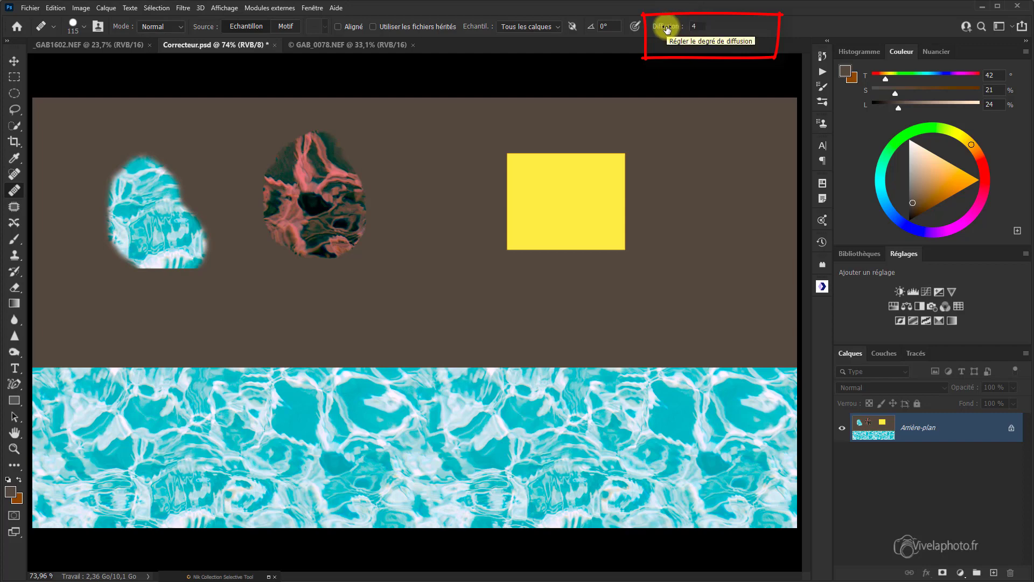
Step: Set the Healing Brush diffusion to 1 and paint water texture down the yellow rectangle's left edge
{"action": "left_click_drag", "start_coordinate": [666, 30], "coordinate": [657, 29]}
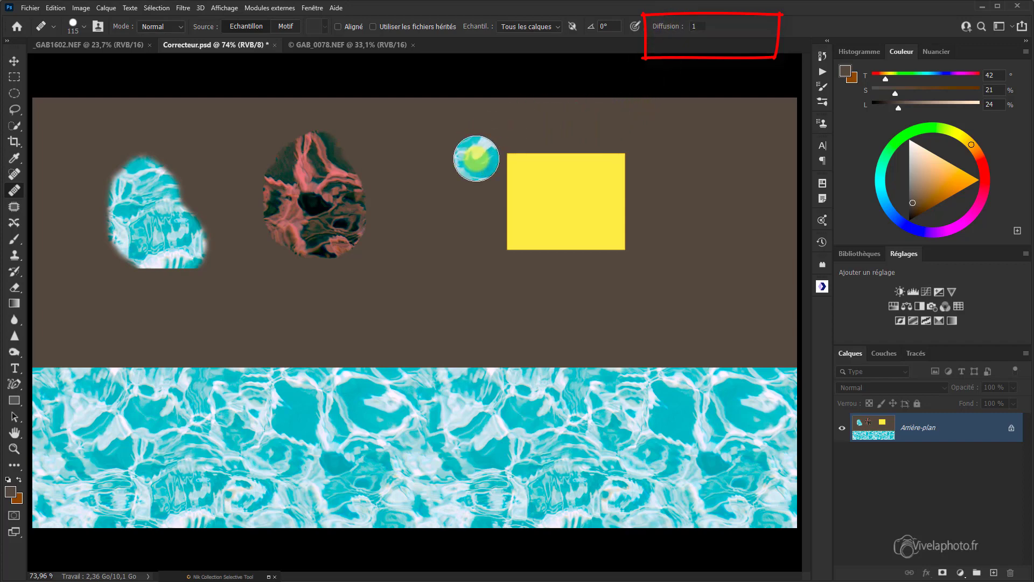
{"action": "left_click", "coordinate": [479, 160]}
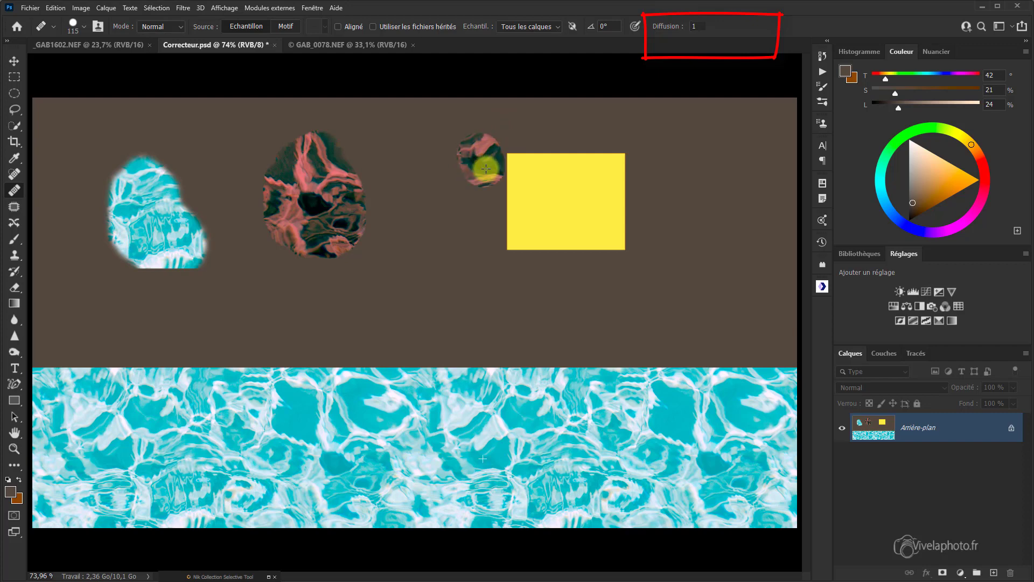
{"action": "left_click_drag", "start_coordinate": [486, 168], "coordinate": [489, 238]}
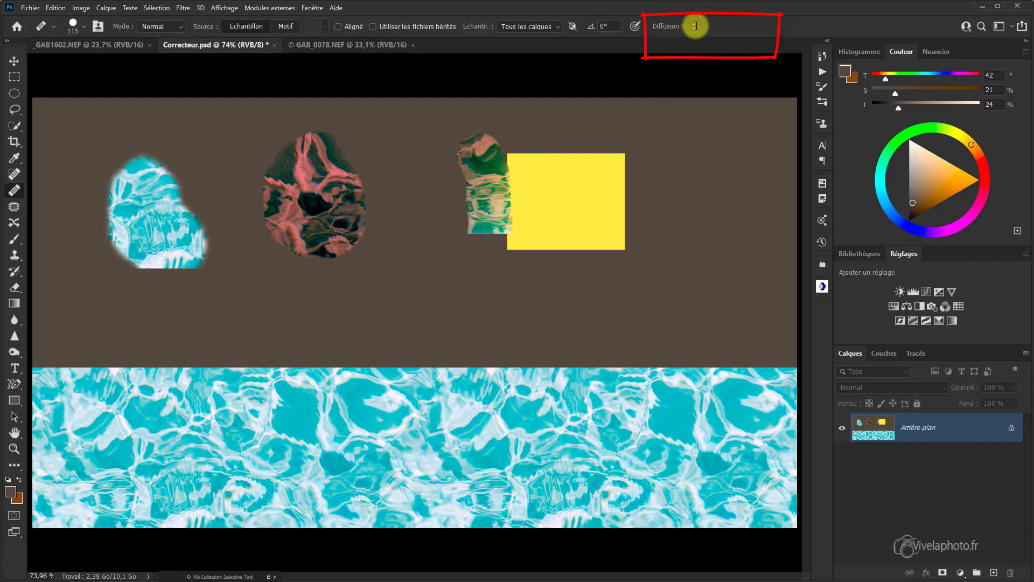
Step: Set the Healing Brush diffusion to 7 and paint water texture along the yellow rectangle's right, upper and lower edges
{"action": "left_click", "coordinate": [695, 26]}
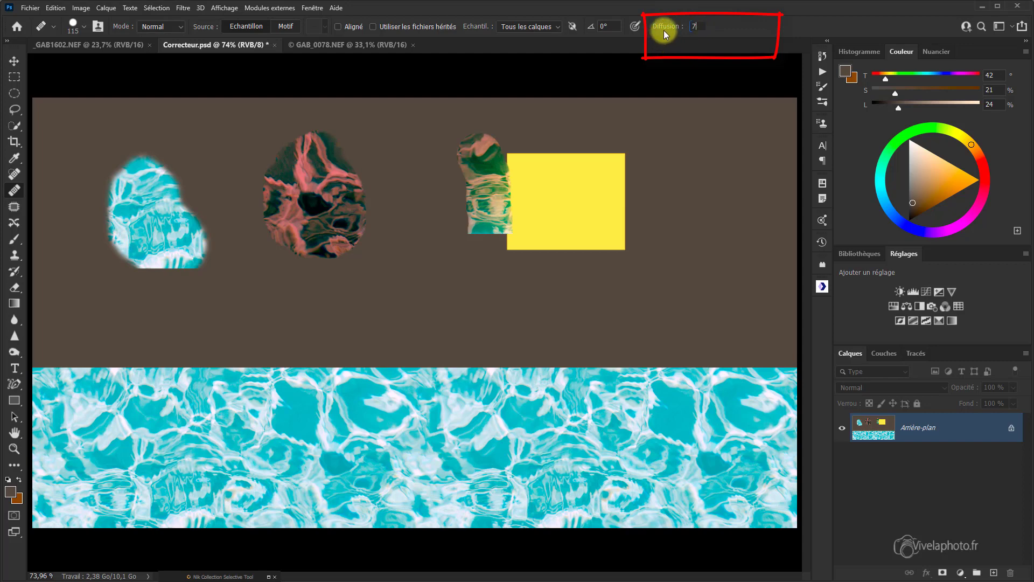
{"action": "key", "text": "Return"}
{"action": "left_click_drag", "start_coordinate": [670, 29], "coordinate": [663, 30]}
{"action": "left_click_drag", "start_coordinate": [662, 30], "coordinate": [676, 30]}
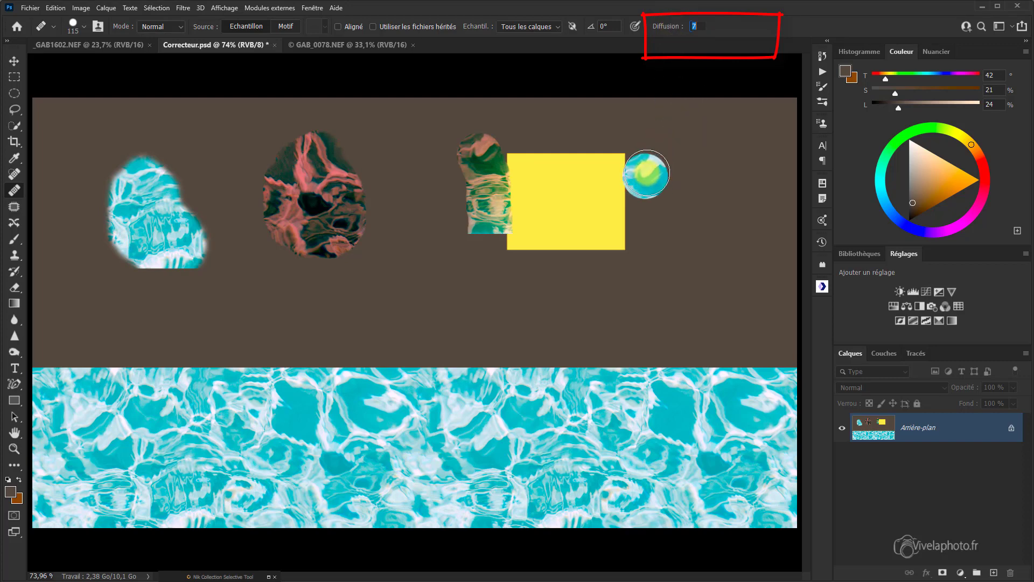
{"action": "left_click_drag", "start_coordinate": [648, 168], "coordinate": [522, 133]}
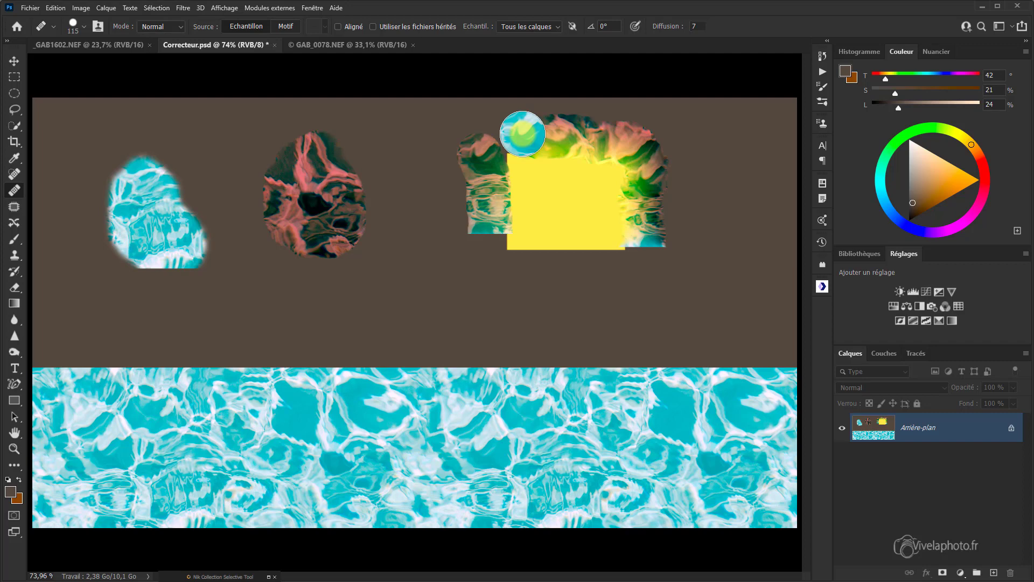
{"action": "left_click", "coordinate": [506, 269]}
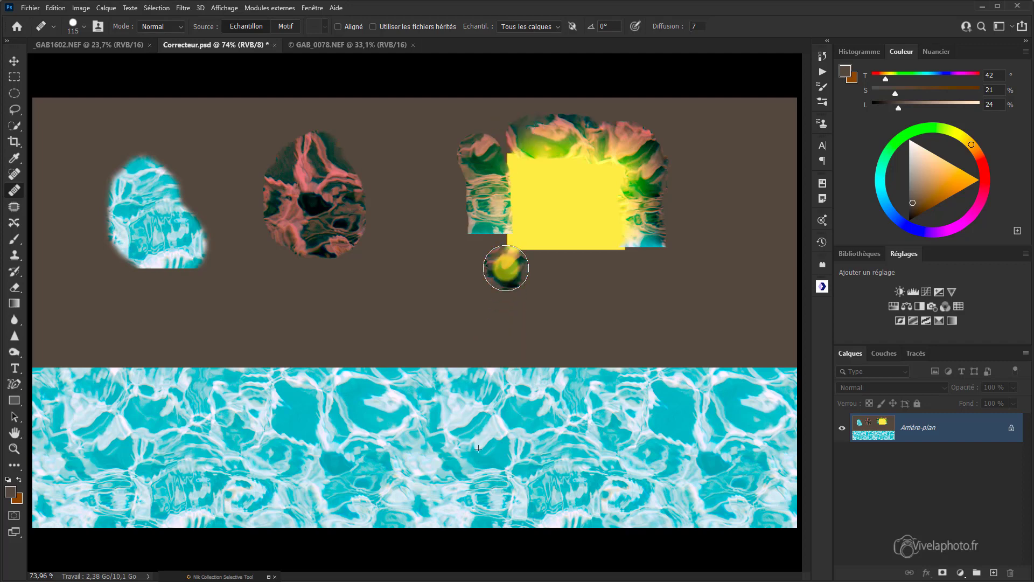
{"action": "mouse_move", "coordinate": [505, 268]}
{"action": "left_mouse_down"}
{"action": "mouse_move", "coordinate": [501, 261]}
{"action": "mouse_move", "coordinate": [519, 273]}
{"action": "mouse_move", "coordinate": [533, 262]}
{"action": "mouse_move", "coordinate": [569, 271]}
{"action": "left_mouse_up"}
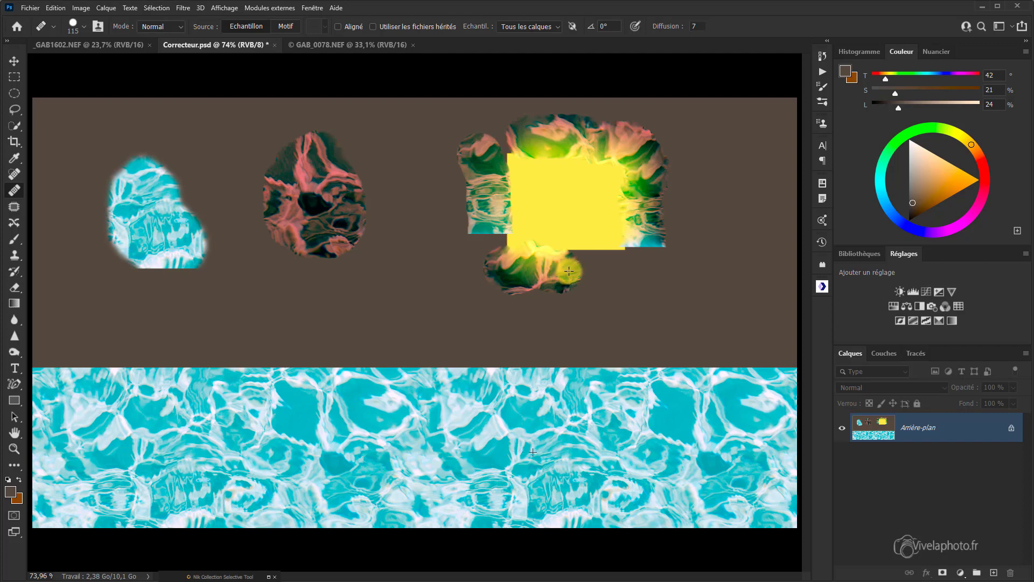
Step: Undo the healing strokes around the yellow rectangle and repaint water texture near its upper right edge with diffusion 7
{"action": "left_click_drag", "start_coordinate": [569, 271], "coordinate": [573, 271]}
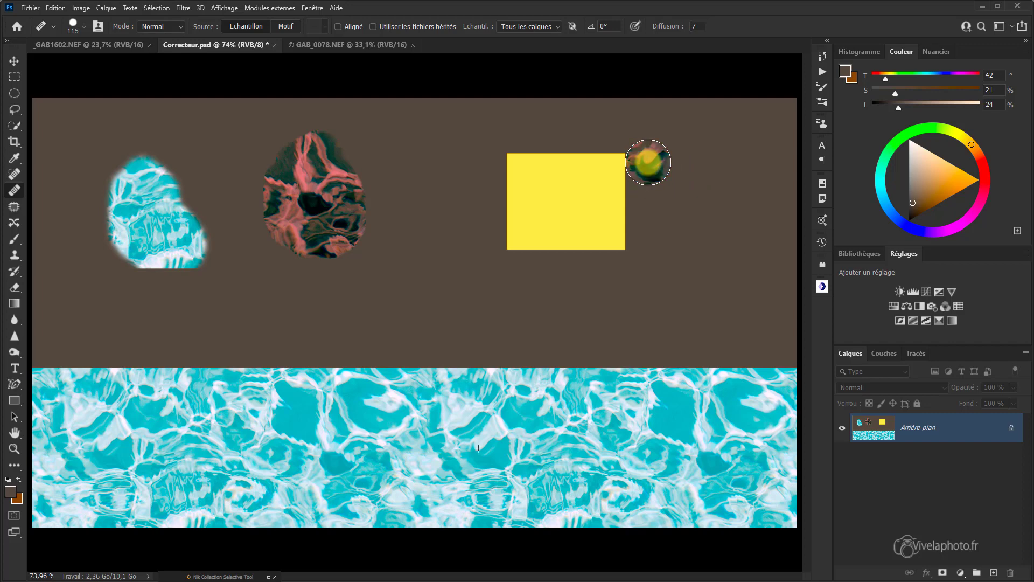
{"action": "left_click", "coordinate": [648, 162]}
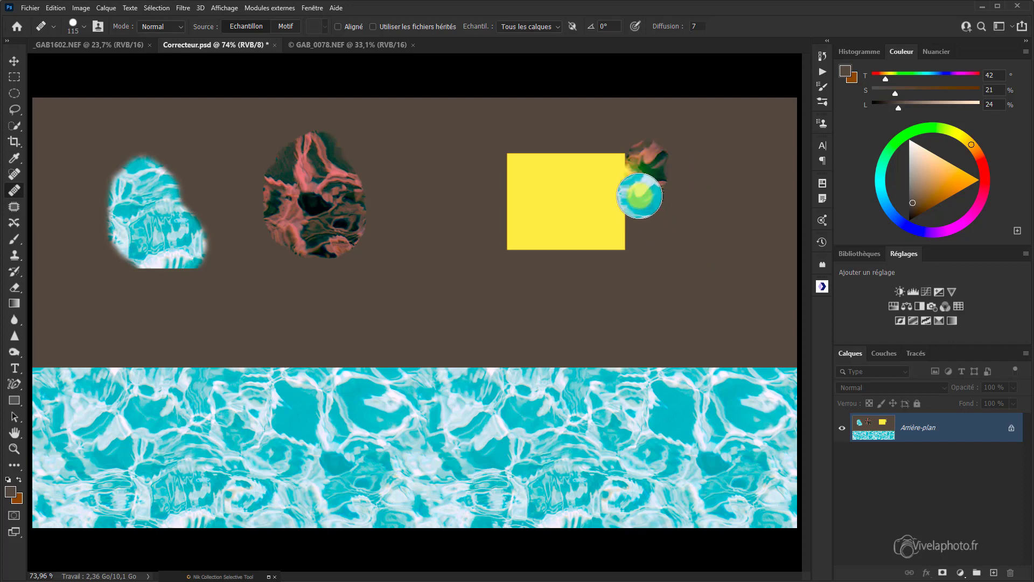
{"action": "left_click_drag", "start_coordinate": [639, 195], "coordinate": [665, 187]}
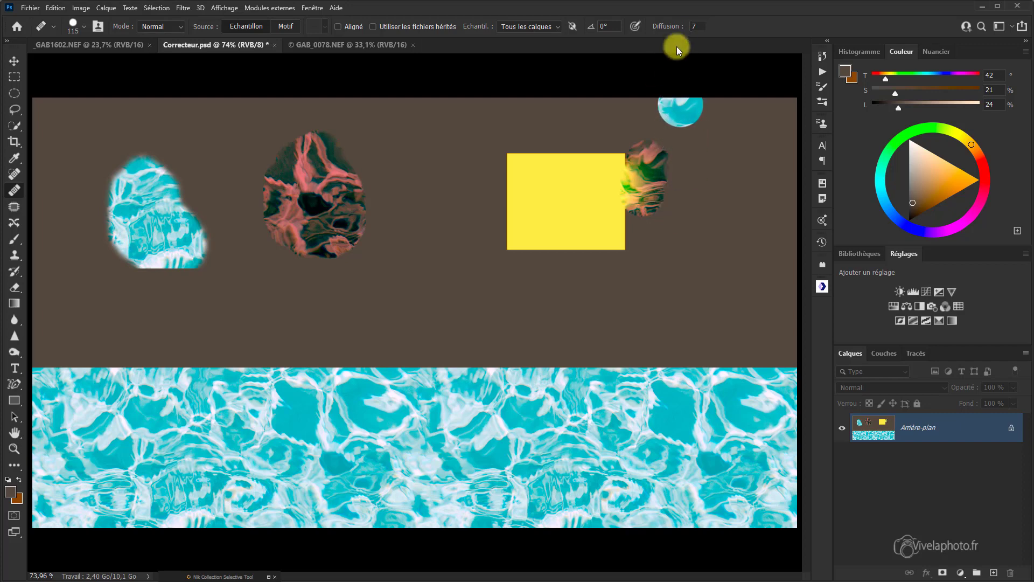
Step: Set the Healing Brush diffusion to 1 and paint water texture down the yellow rectangle's left edge for comparison
{"action": "left_click", "coordinate": [701, 26]}
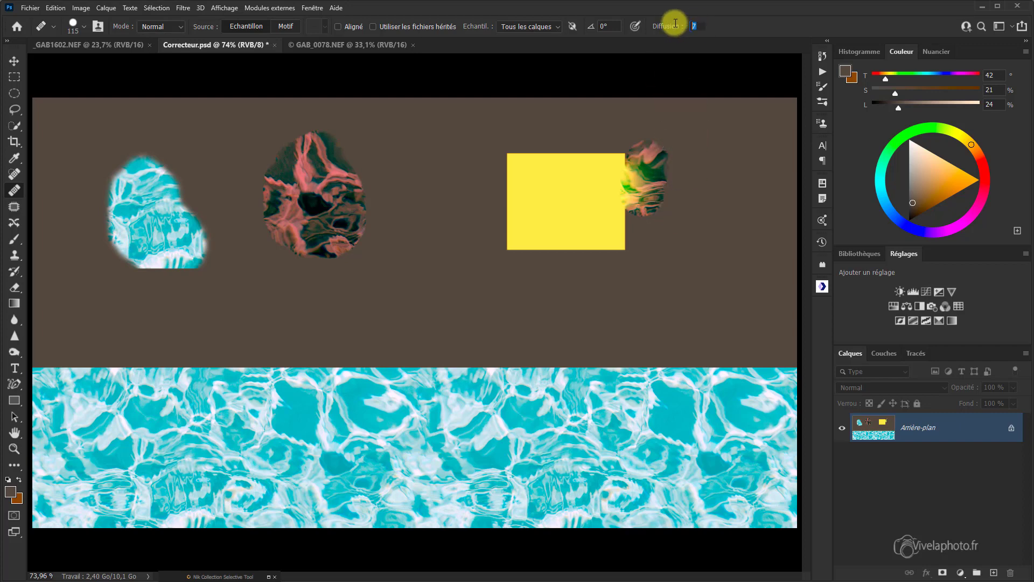
{"action": "type", "text": "1"}
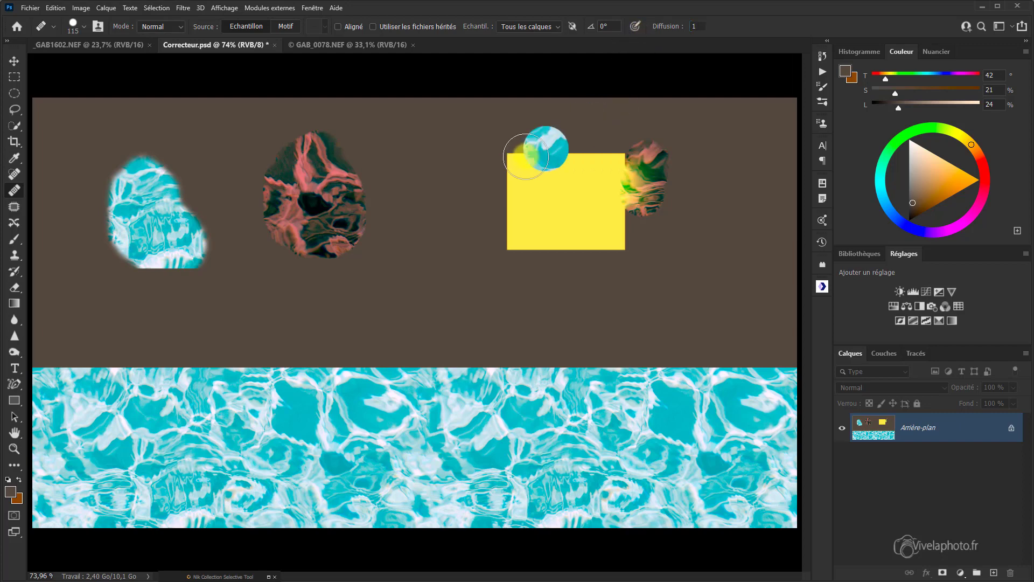
{"action": "left_click_drag", "start_coordinate": [491, 162], "coordinate": [493, 213]}
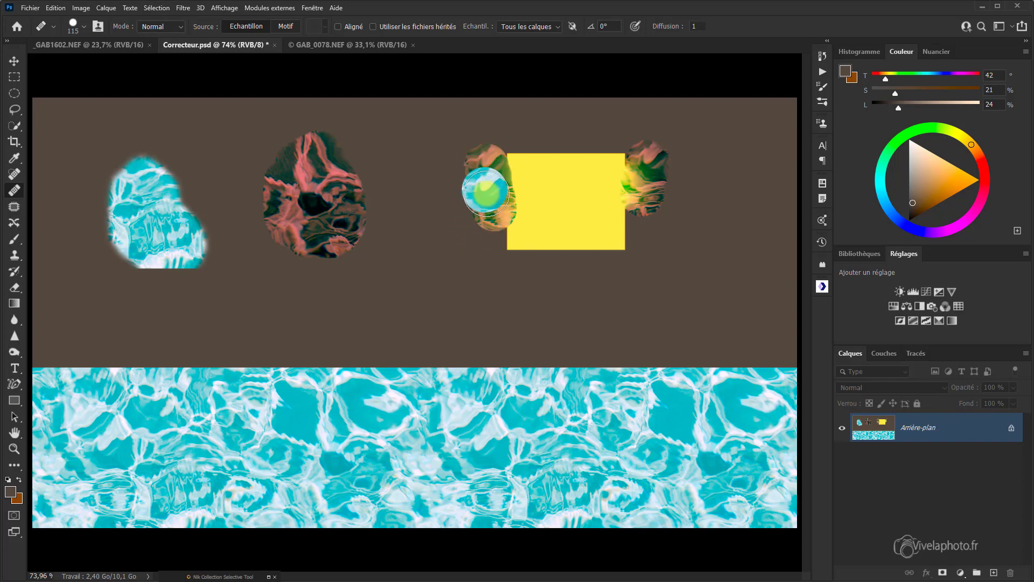
{"action": "left_click_drag", "start_coordinate": [483, 197], "coordinate": [470, 215]}
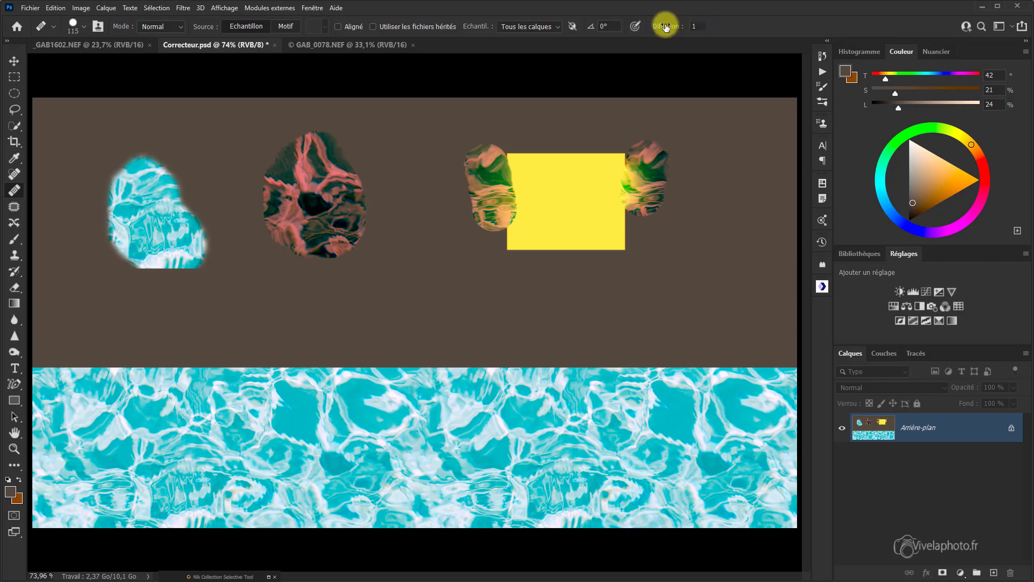
{"action": "left_click_drag", "start_coordinate": [666, 27], "coordinate": [671, 24]}
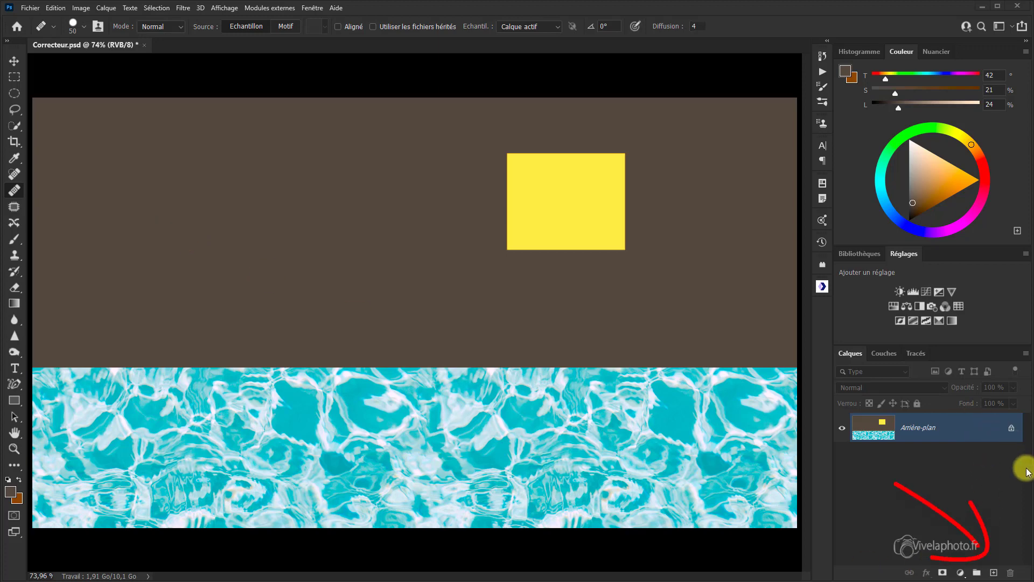
Step: Create a new layer named Correcteur and set the Healing Brush to sample all layers (Tous les calques)
{"action": "left_click", "coordinate": [994, 573]}
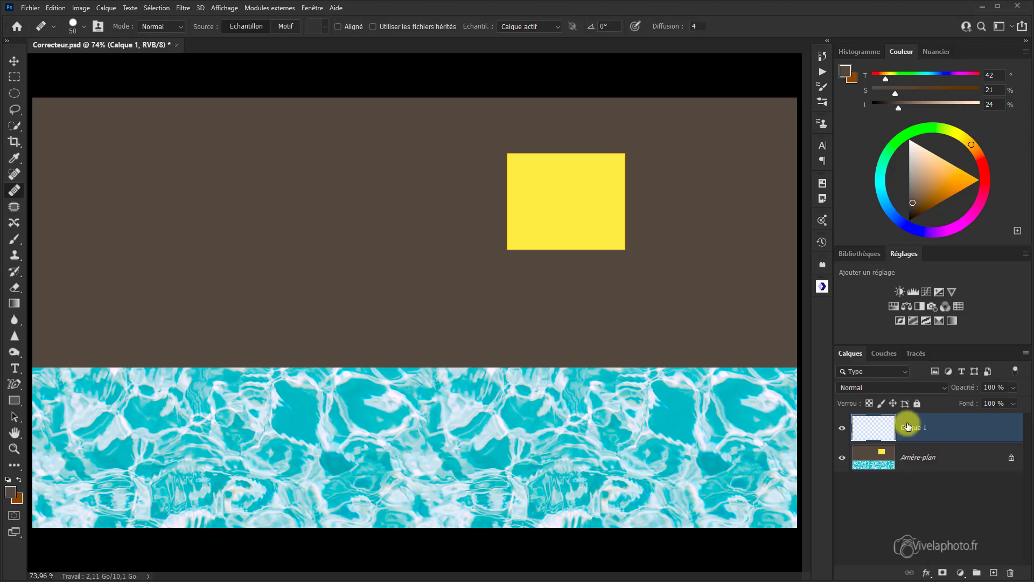
{"action": "double_click", "coordinate": [908, 427]}
{"action": "type", "text": "correcteur"}
{"action": "key", "text": "Return"}
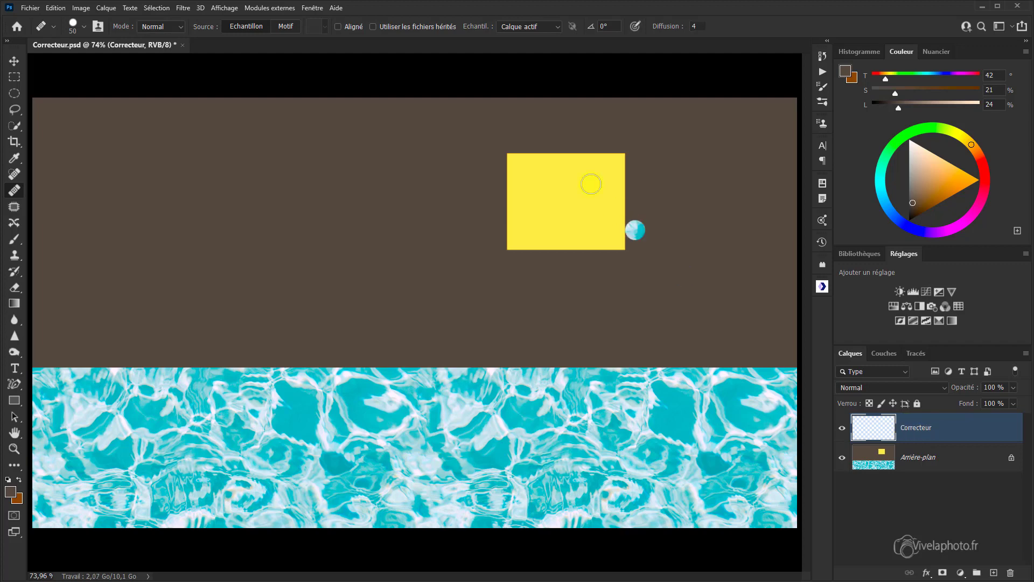
{"action": "left_click", "coordinate": [557, 27]}
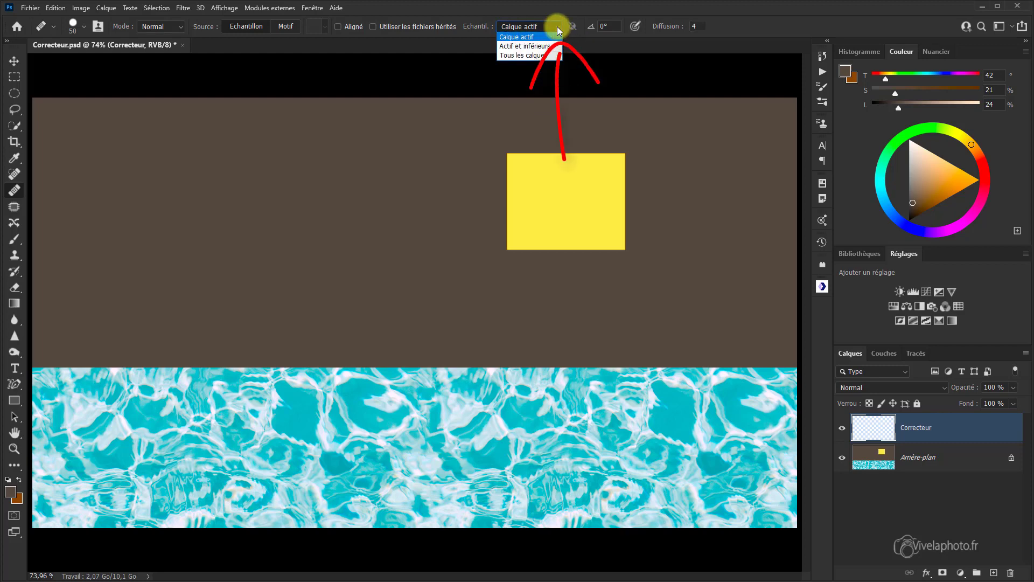
{"action": "left_click", "coordinate": [543, 56]}
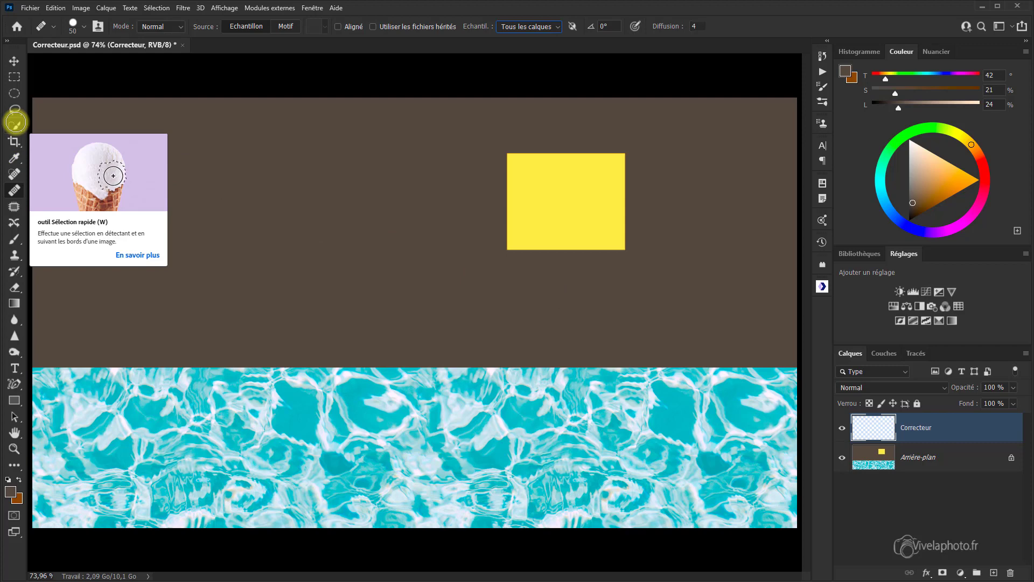
Step: Select the yellow rectangle with the Quick Selection tool and expand the selection by 2 pixels
{"action": "left_click", "coordinate": [15, 123]}
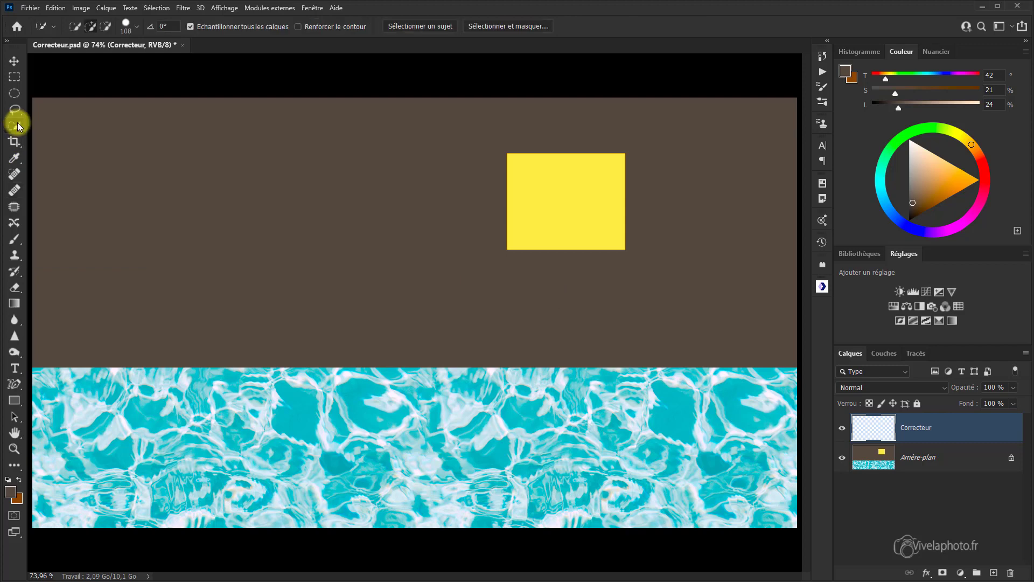
{"action": "left_click", "coordinate": [553, 211]}
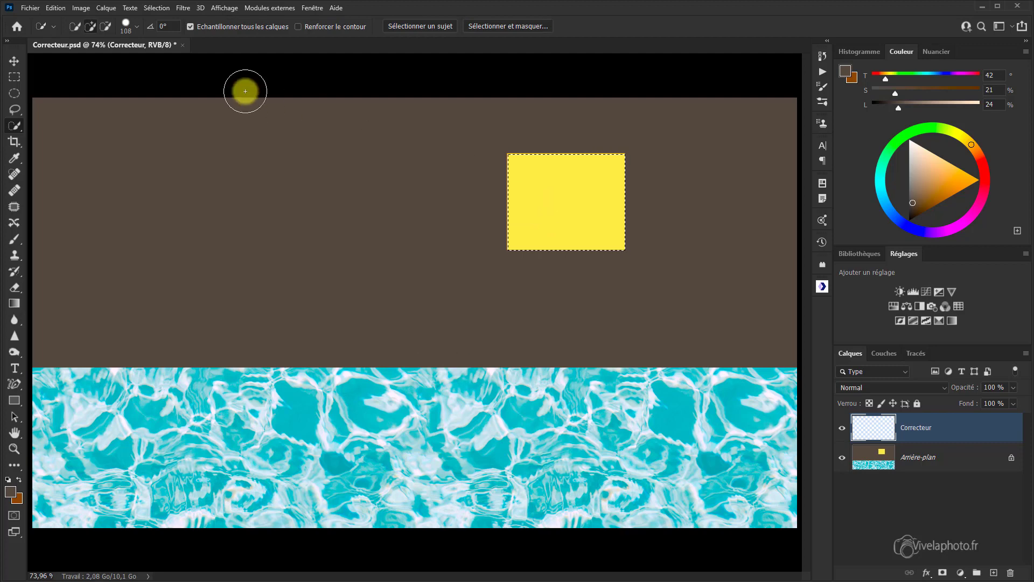
{"action": "left_click", "coordinate": [156, 8]}
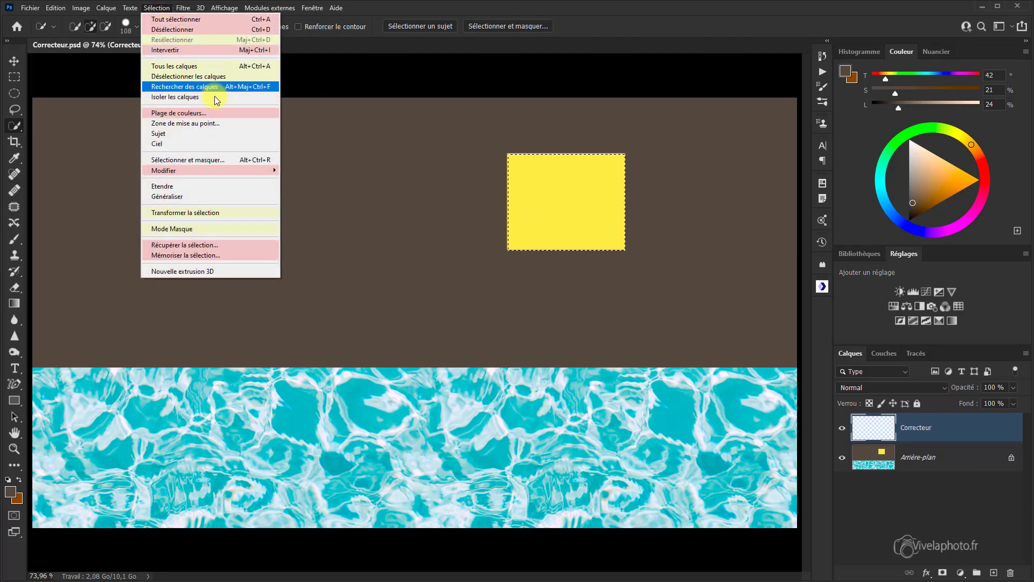
{"action": "mouse_move", "coordinate": [219, 170]}
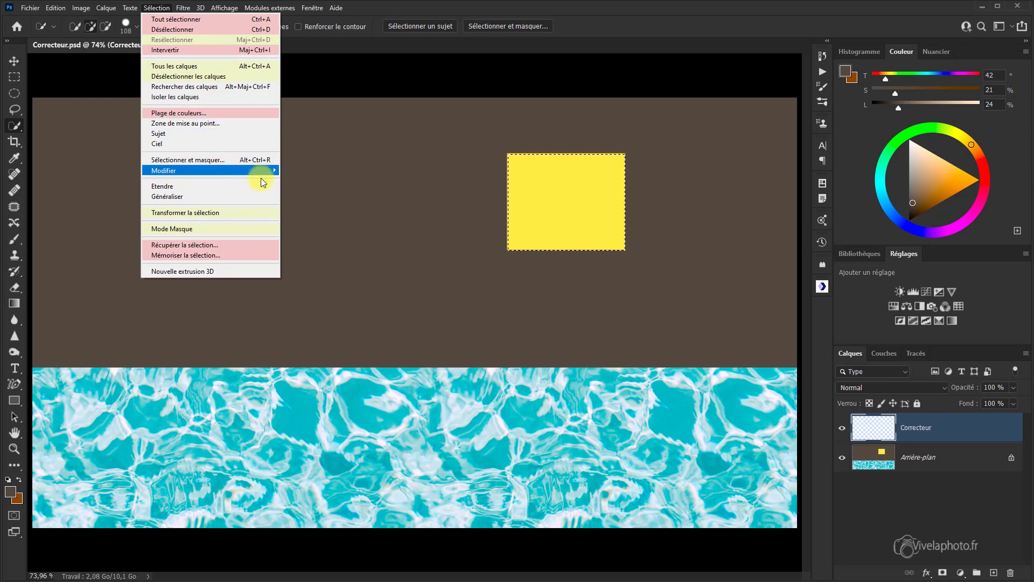
{"action": "mouse_move", "coordinate": [272, 170]}
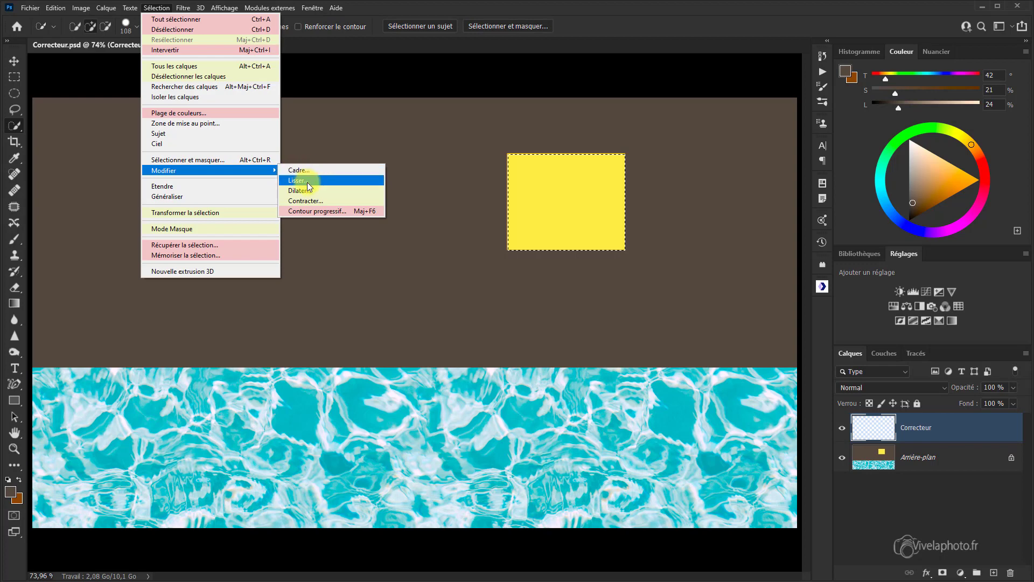
{"action": "left_click", "coordinate": [308, 193]}
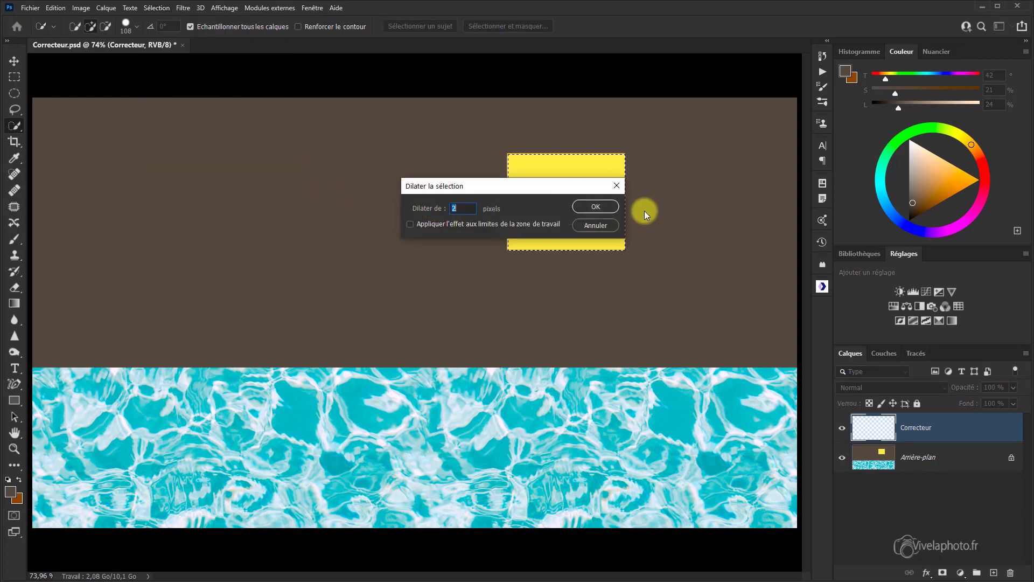
{"action": "left_click", "coordinate": [603, 206]}
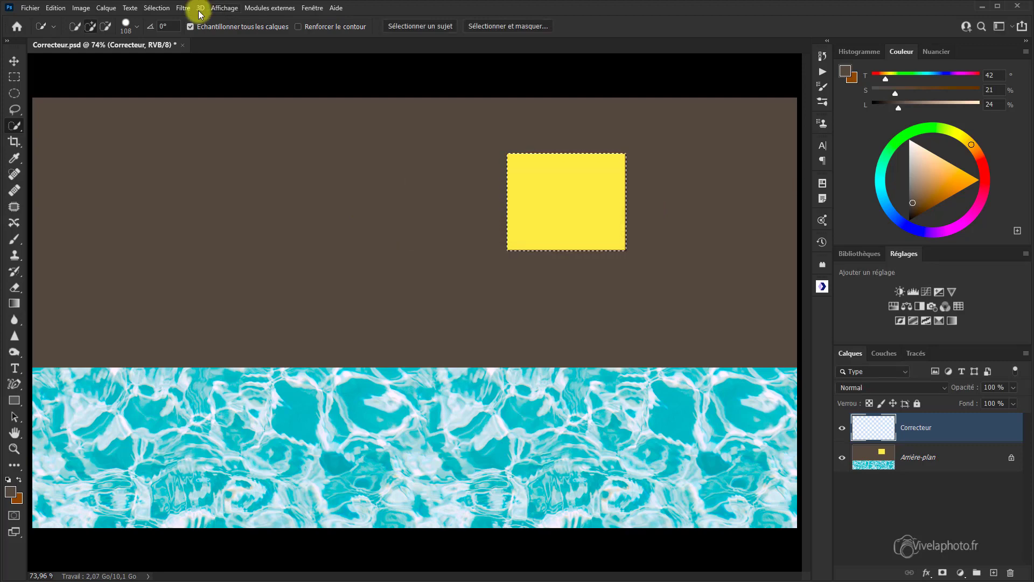
Step: Invert the selection, paint water texture along all four outer sides of the yellow rectangle with the Healing Brush, and deselect
{"action": "left_click", "coordinate": [158, 9]}
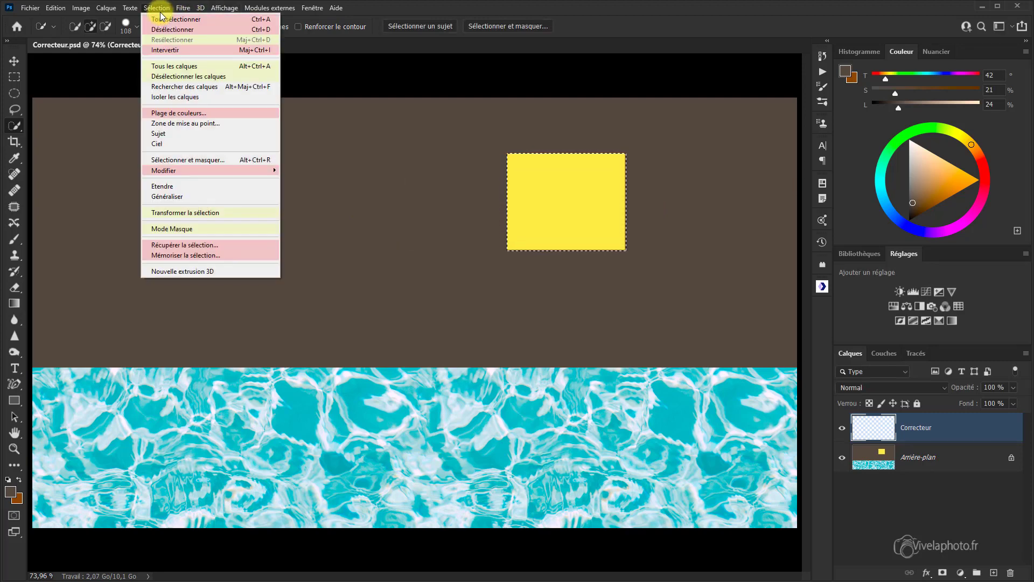
{"action": "left_click", "coordinate": [193, 51]}
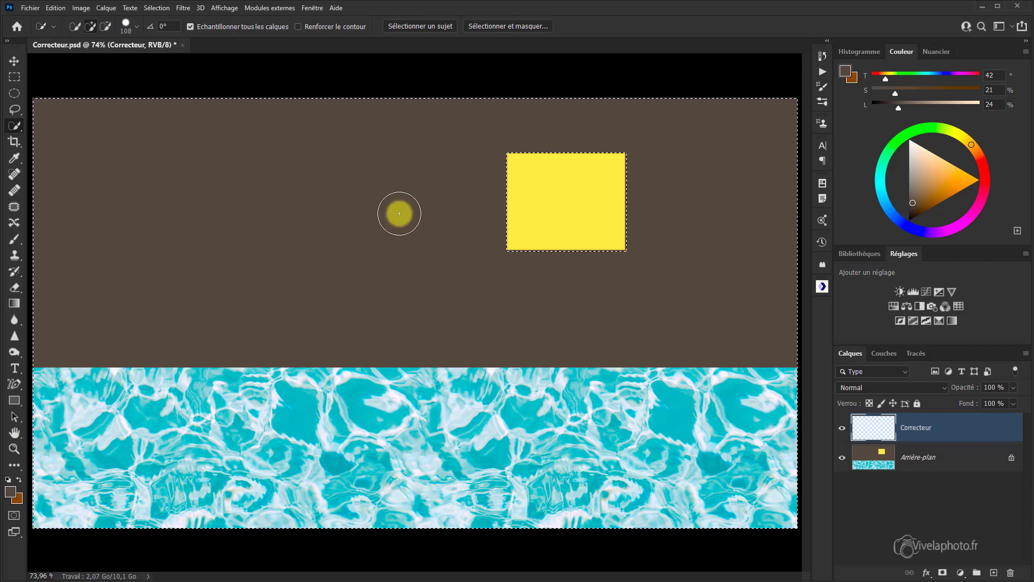
{"action": "left_click", "coordinate": [14, 190]}
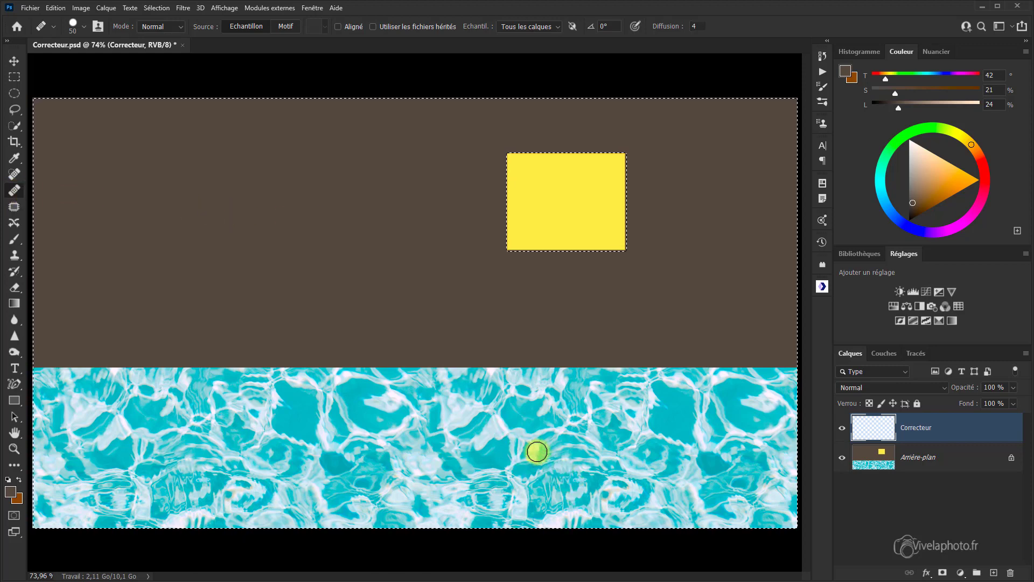
{"action": "left_click", "coordinate": [482, 452], "text": "alt"}
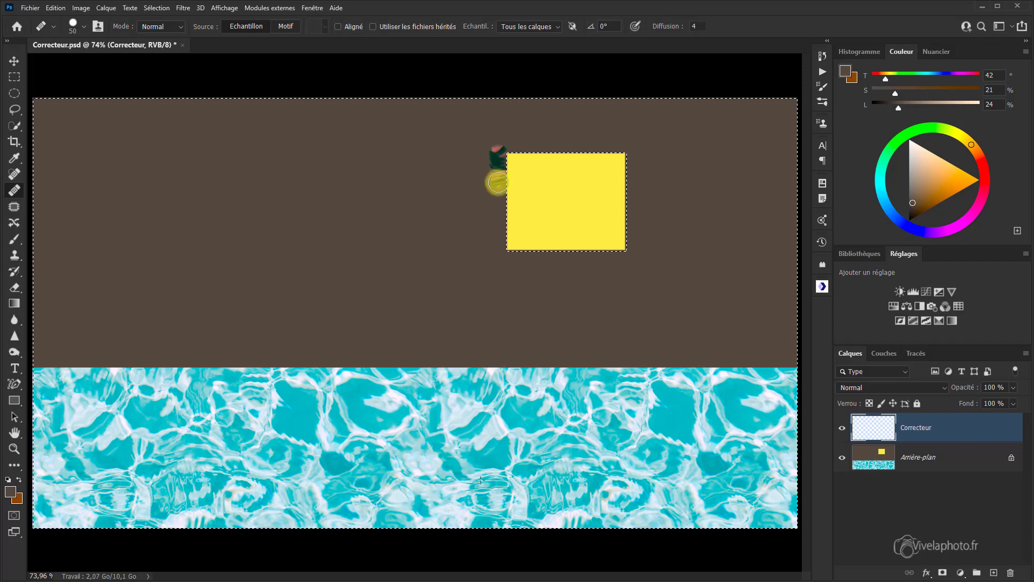
{"action": "left_click_drag", "start_coordinate": [498, 191], "coordinate": [498, 199]}
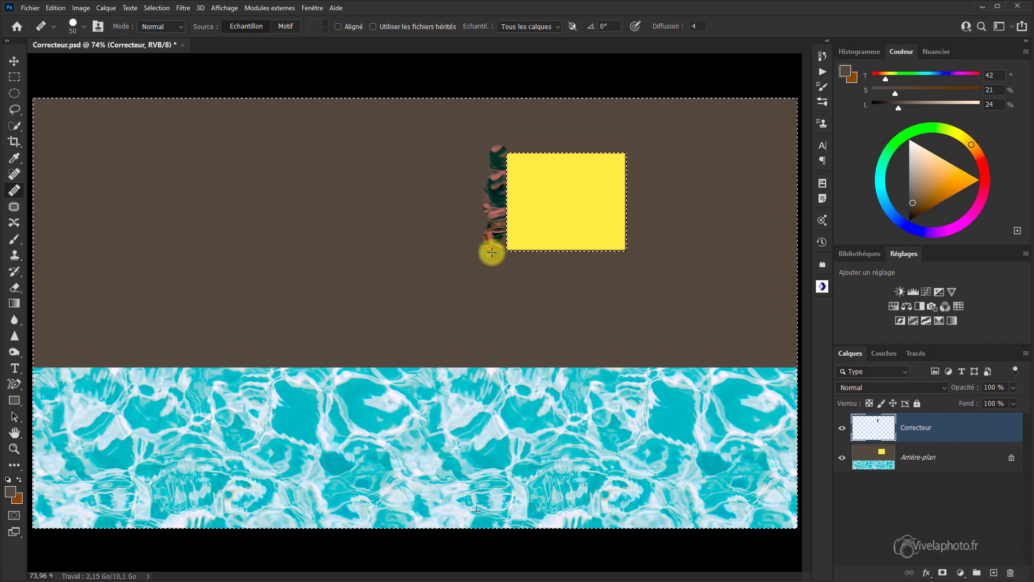
{"action": "left_click_drag", "start_coordinate": [498, 237], "coordinate": [504, 243]}
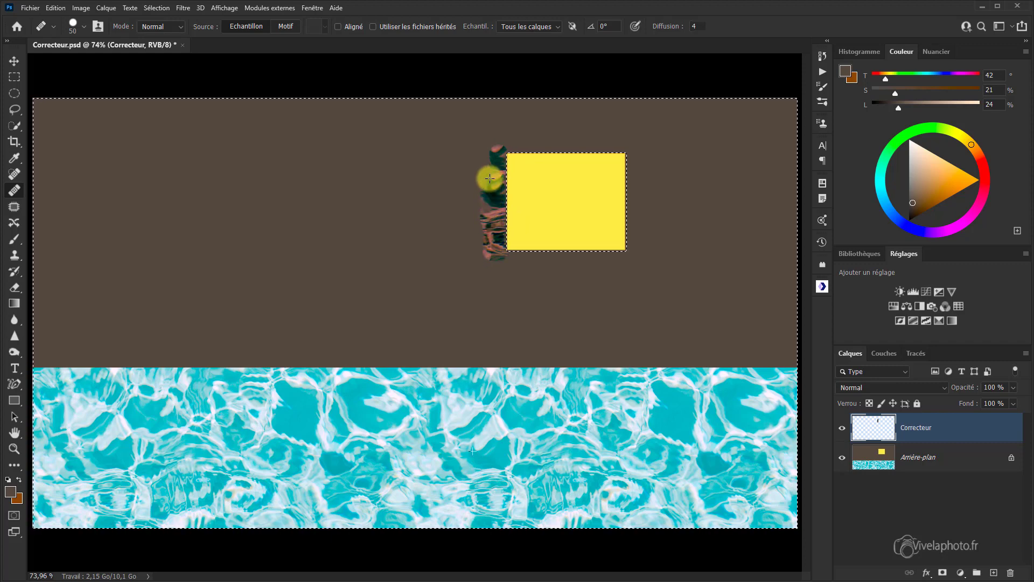
{"action": "left_click_drag", "start_coordinate": [519, 141], "coordinate": [542, 147]}
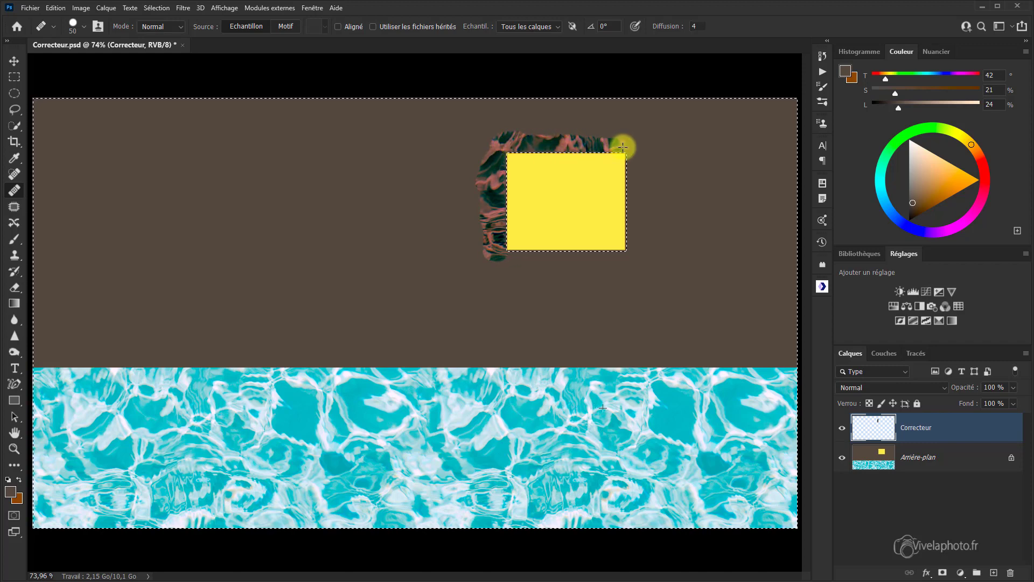
{"action": "mouse_move", "coordinate": [561, 138]}
{"action": "left_mouse_down"}
{"action": "mouse_move", "coordinate": [639, 150]}
{"action": "mouse_move", "coordinate": [633, 213]}
{"action": "left_mouse_up"}
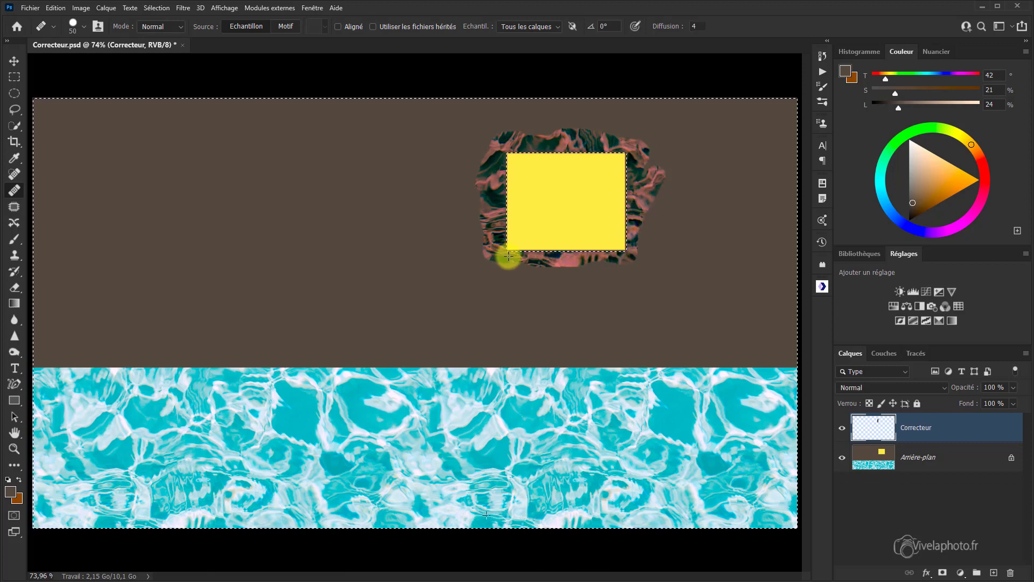
{"action": "left_click", "coordinate": [625, 256]}
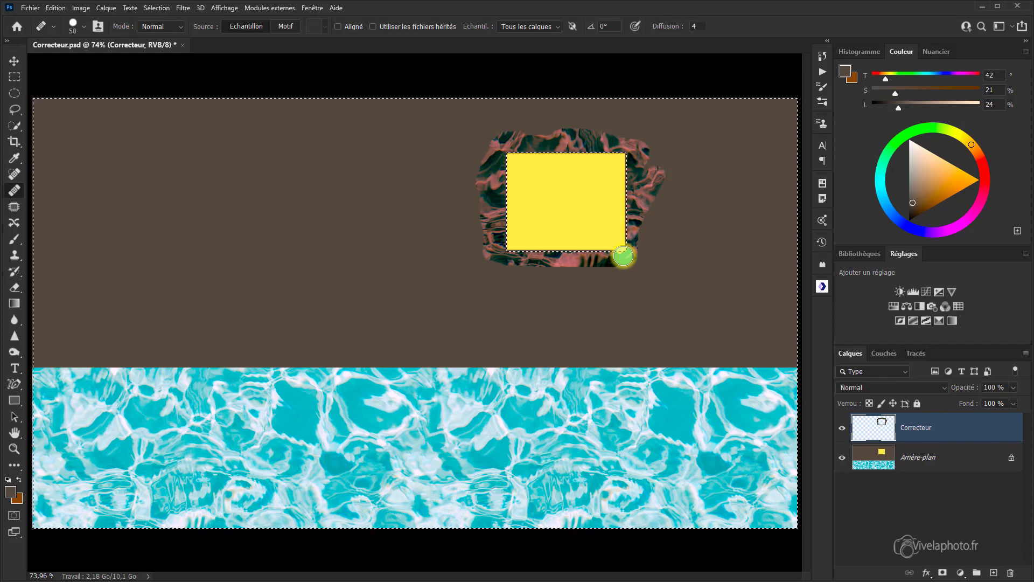
{"action": "key", "text": "ctrl+d"}
{"action": "left_click", "coordinate": [623, 256]}
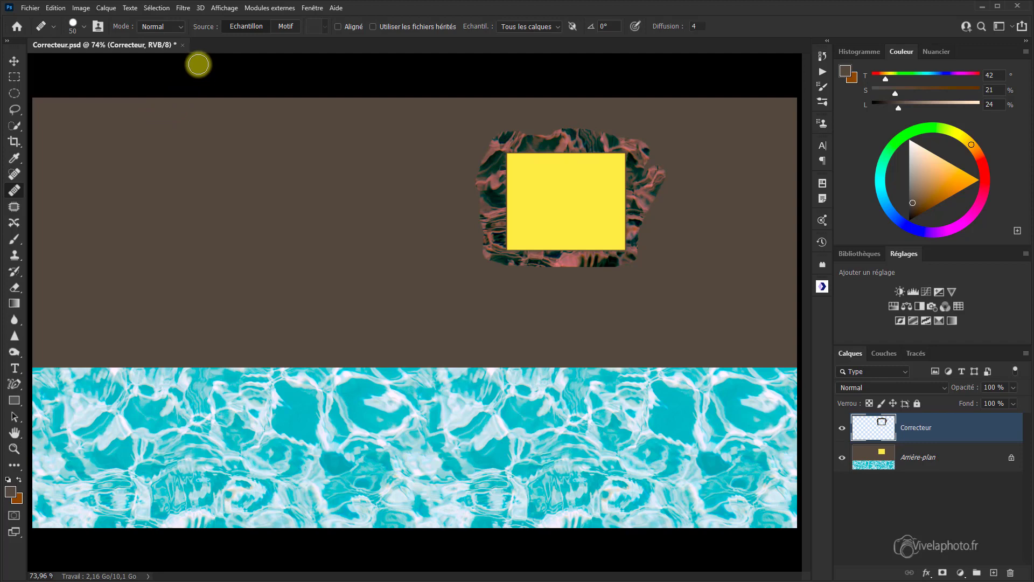
Step: Set the Healing Brush mode to Remplacer and paint a patch of water texture on the left part of the brown area
{"action": "left_click", "coordinate": [179, 30]}
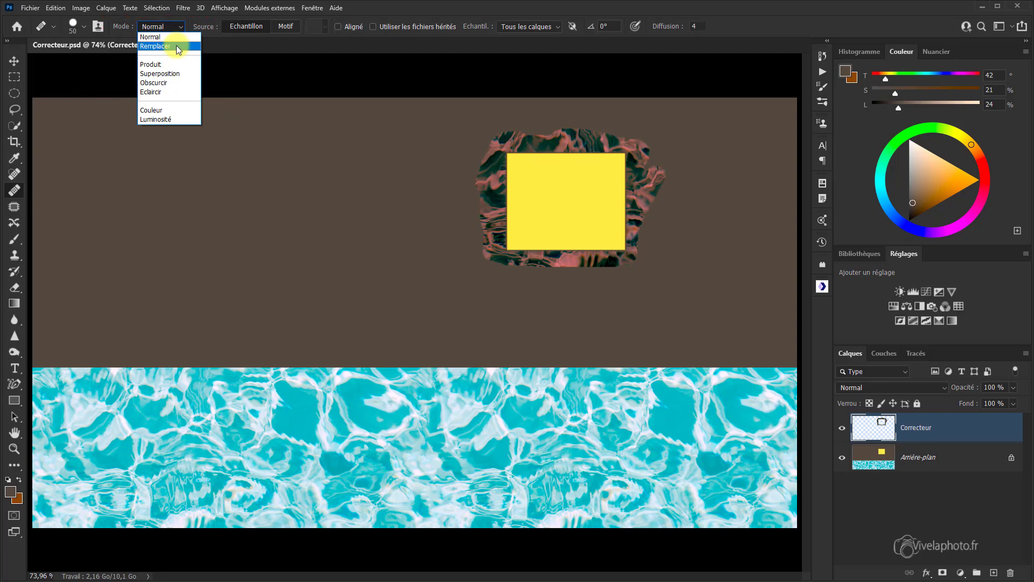
{"action": "left_click", "coordinate": [176, 47]}
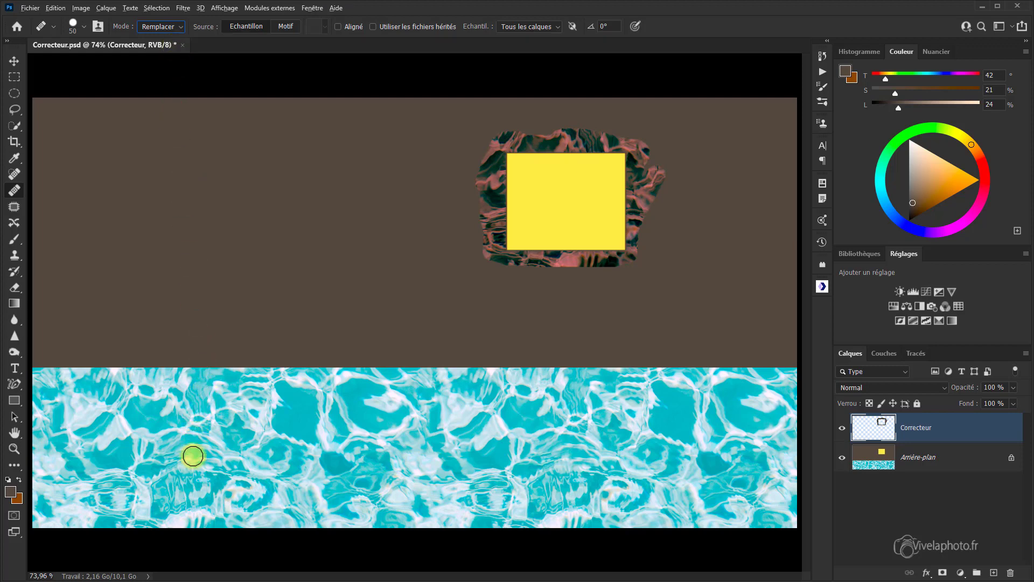
{"action": "left_click", "coordinate": [193, 457], "text": "alt"}
{"action": "mouse_move", "coordinate": [196, 172]}
{"action": "left_mouse_down"}
{"action": "mouse_move", "coordinate": [228, 162]}
{"action": "mouse_move", "coordinate": [238, 167]}
{"action": "mouse_move", "coordinate": [181, 177]}
{"action": "mouse_move", "coordinate": [240, 198]}
{"action": "mouse_move", "coordinate": [235, 184]}
{"action": "mouse_move", "coordinate": [217, 183]}
{"action": "mouse_move", "coordinate": [210, 206]}
{"action": "mouse_move", "coordinate": [181, 219]}
{"action": "mouse_move", "coordinate": [187, 188]}
{"action": "mouse_move", "coordinate": [209, 195]}
{"action": "mouse_move", "coordinate": [197, 222]}
{"action": "mouse_move", "coordinate": [206, 229]}
{"action": "mouse_move", "coordinate": [240, 217]}
{"action": "left_mouse_up"}
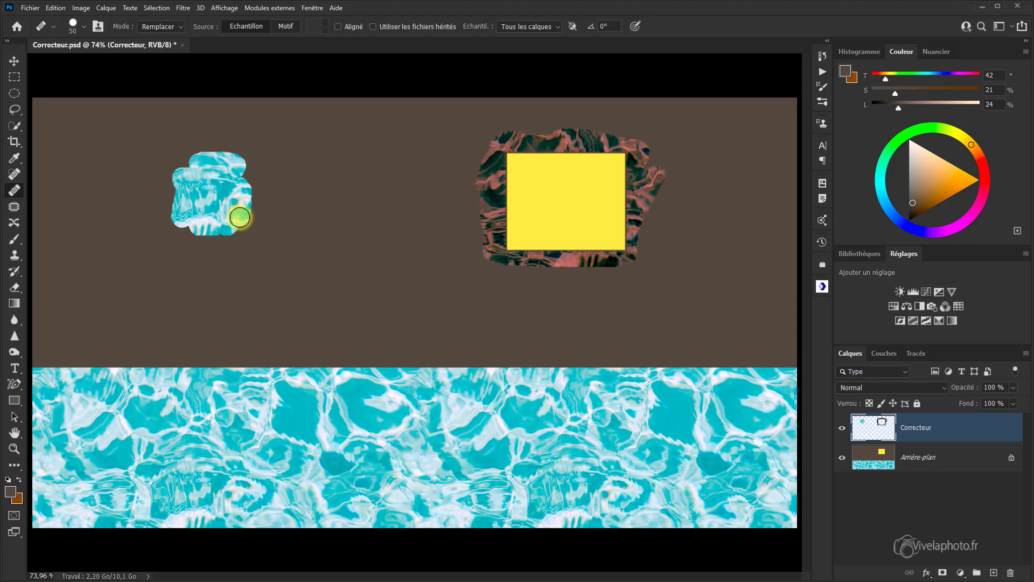
{"action": "left_click_drag", "start_coordinate": [240, 217], "coordinate": [234, 217]}
{"action": "mouse_move", "coordinate": [235, 216]}
{"action": "left_mouse_down"}
{"action": "mouse_move", "coordinate": [228, 203]}
{"action": "mouse_move", "coordinate": [225, 221]}
{"action": "left_mouse_up"}
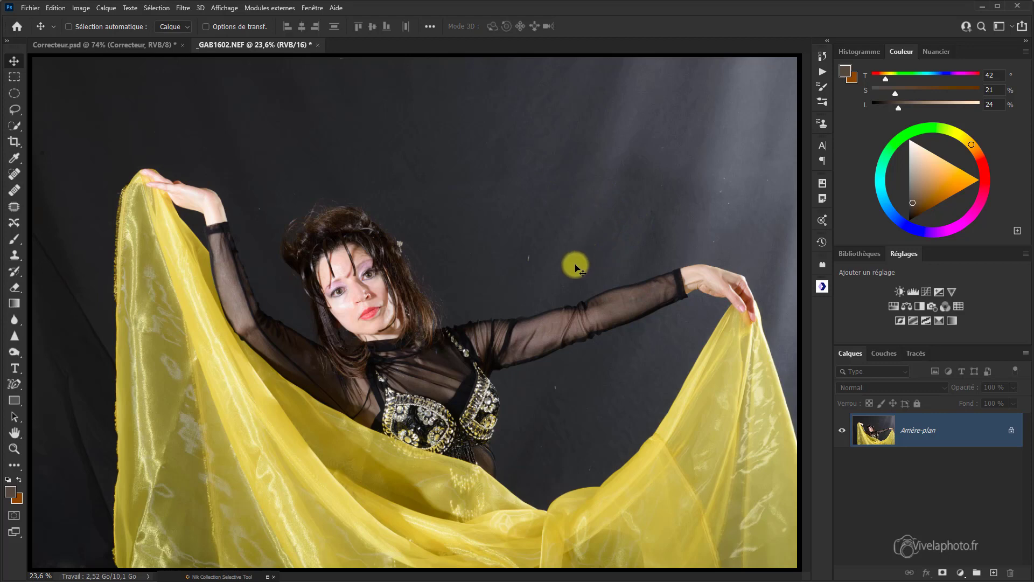
Step: Zoom in on the dancer and the marks on the dark backdrop in the _GAB1602.NEF photo
{"action": "scroll", "coordinate": [574, 267], "scroll_direction": "up", "scroll_amount": 1}
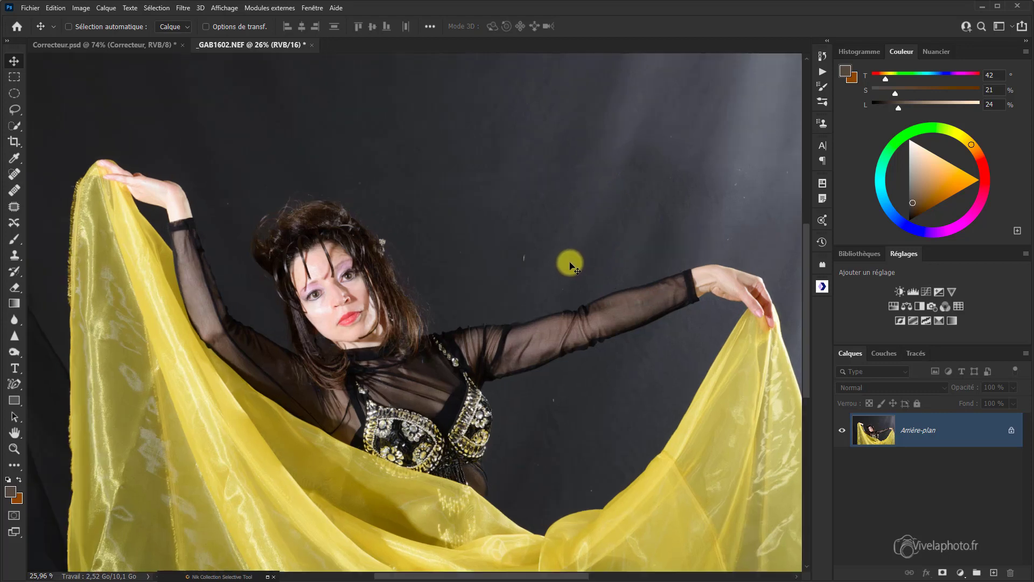
{"action": "scroll", "coordinate": [569, 264], "scroll_direction": "up", "scroll_amount": 1}
{"action": "scroll", "coordinate": [566, 263], "scroll_direction": "up", "scroll_amount": 1}
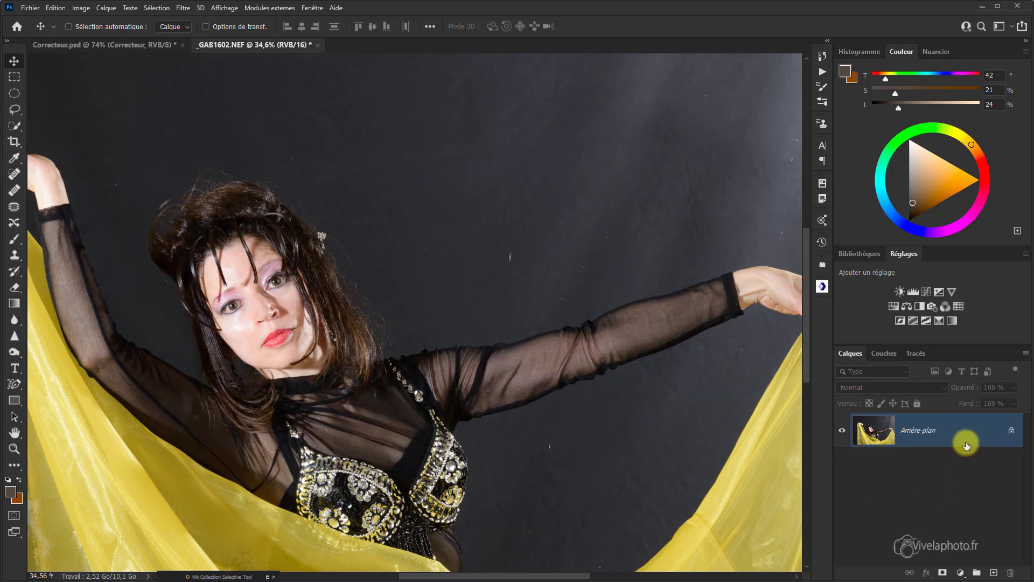
Step: Duplicate the background layer of the dancer photo and name the copy Danseuse
{"action": "key", "text": "ctrl+j"}
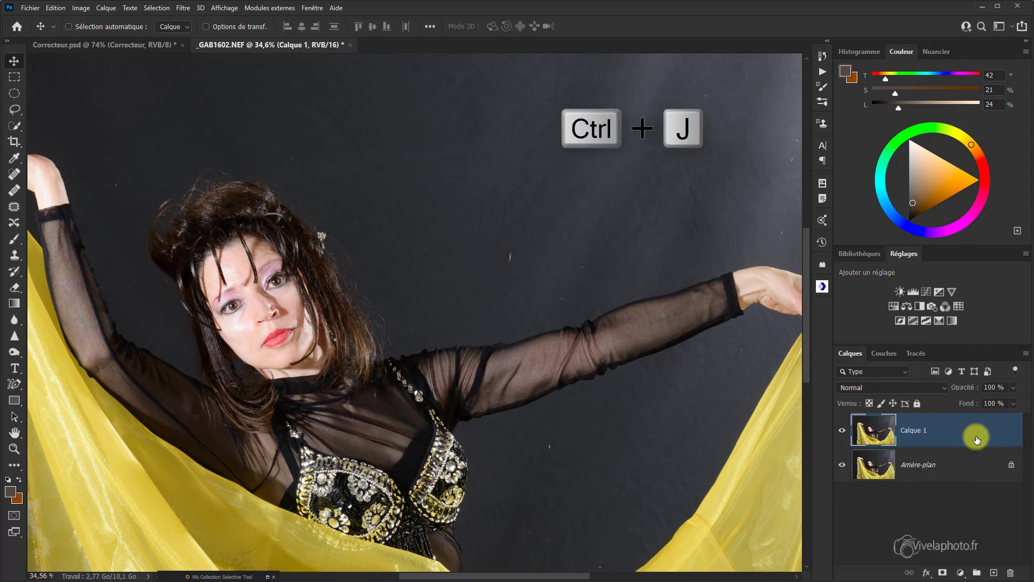
{"action": "double_click", "coordinate": [913, 432]}
{"action": "type", "text": "Da"}
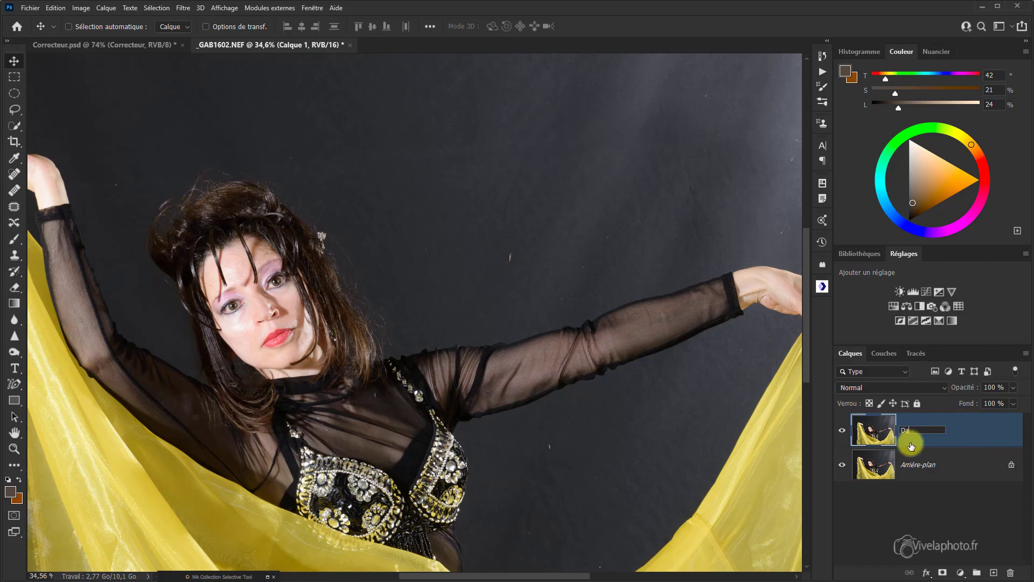
{"action": "type", "text": "nseuse"}
{"action": "key", "text": "Return"}
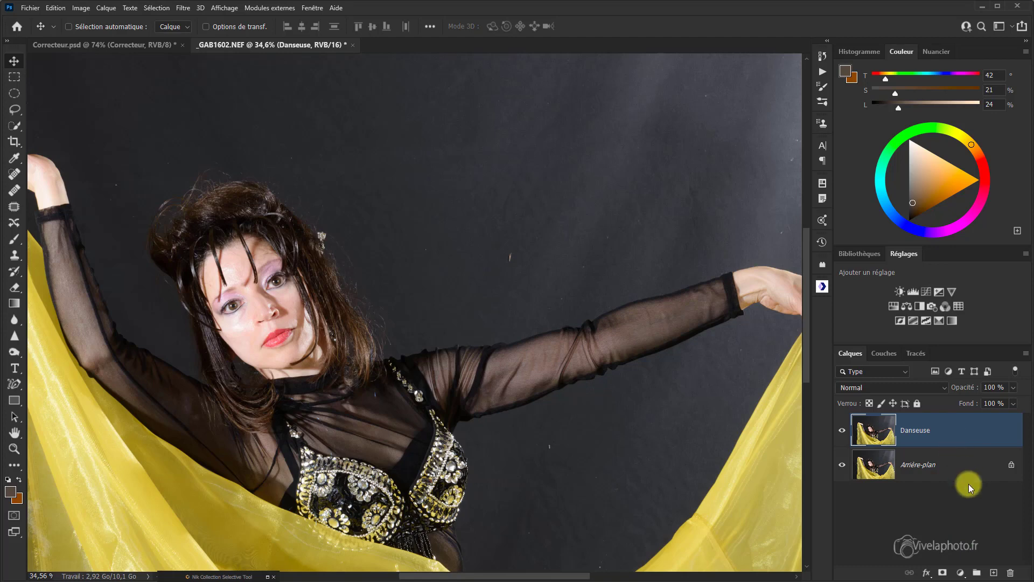
Step: Add an empty layer above Danseuse and name it Correcteur
{"action": "left_click", "coordinate": [995, 573]}
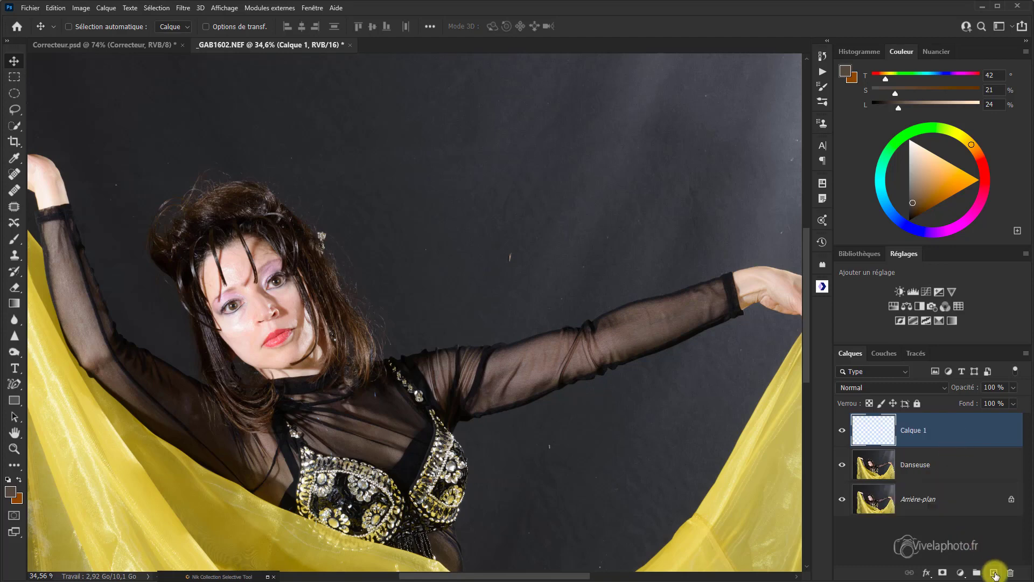
{"action": "double_click", "coordinate": [916, 431]}
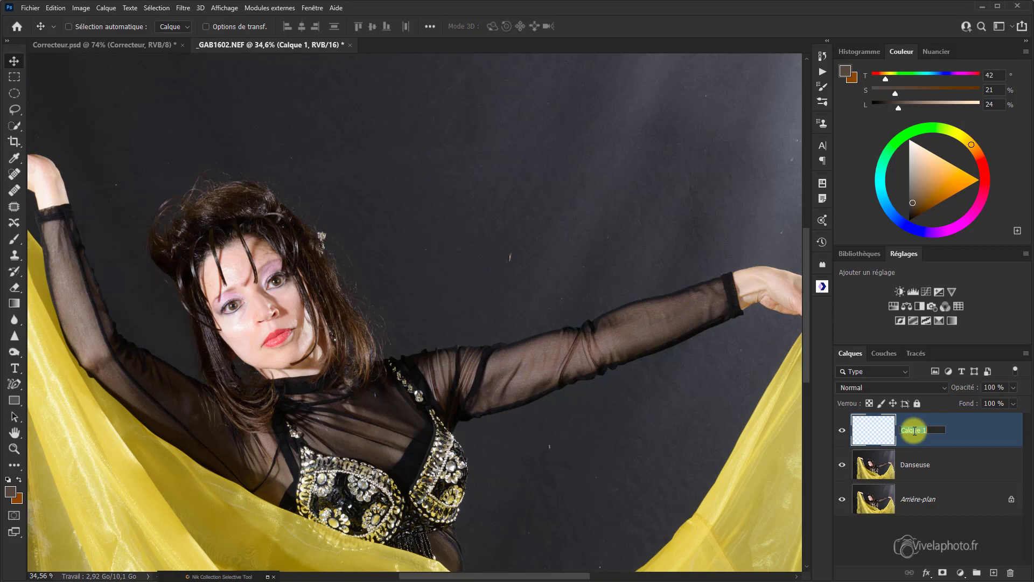
{"action": "type", "text": "d"}
{"action": "type", "text": "orrecteur"}
{"action": "key", "text": "Return"}
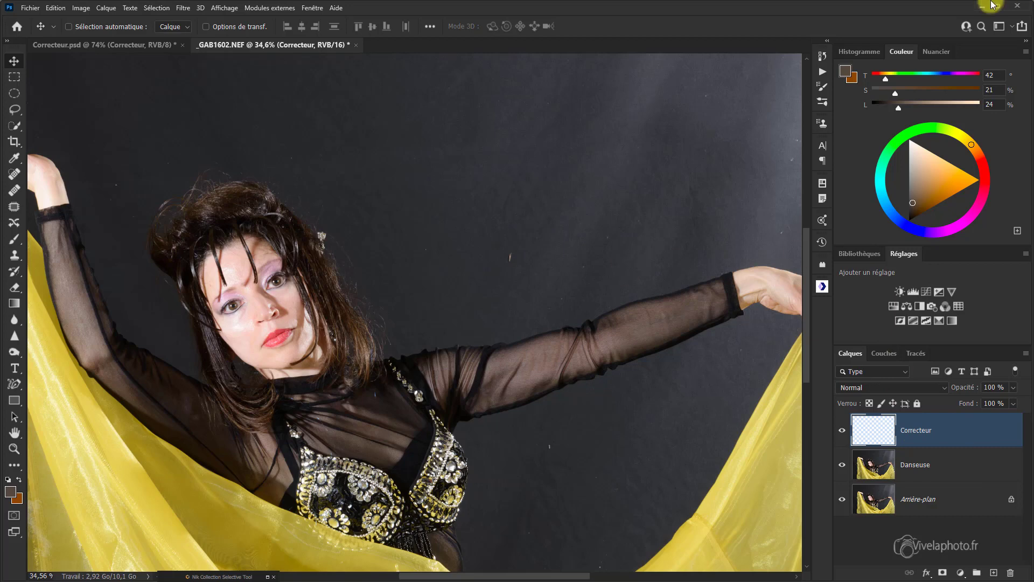
Step: Try to cover the light mark on the backdrop above the outstretched arm with the Clone Stamp
{"action": "left_click", "coordinate": [15, 257]}
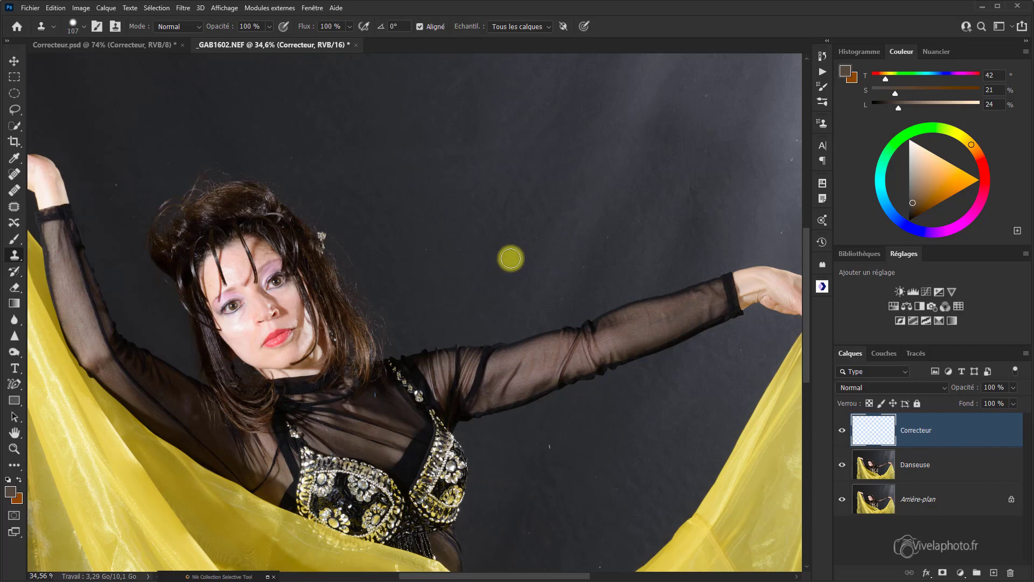
{"action": "left_click", "coordinate": [511, 258]}
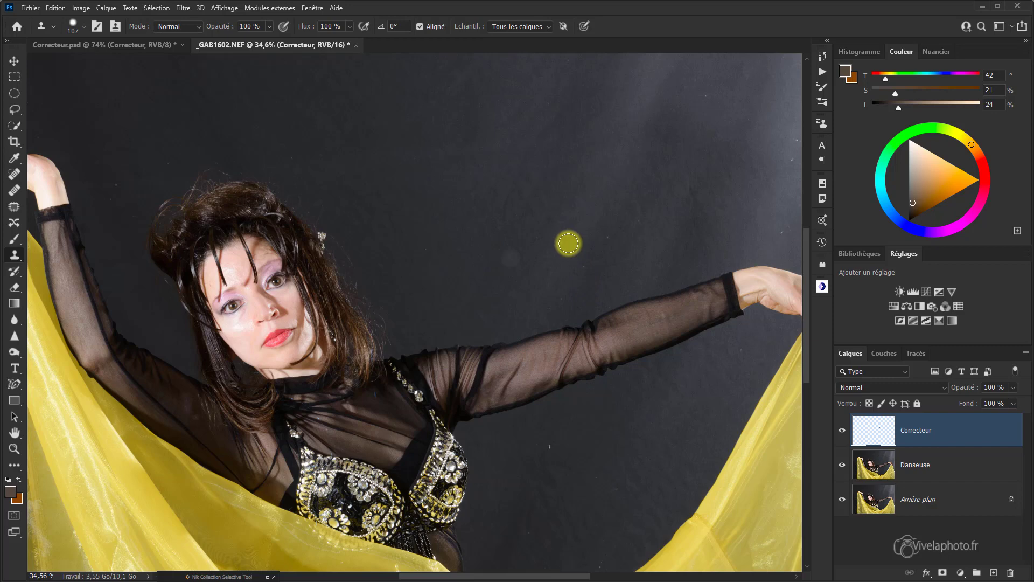
{"action": "left_click", "coordinate": [570, 244], "text": "alt"}
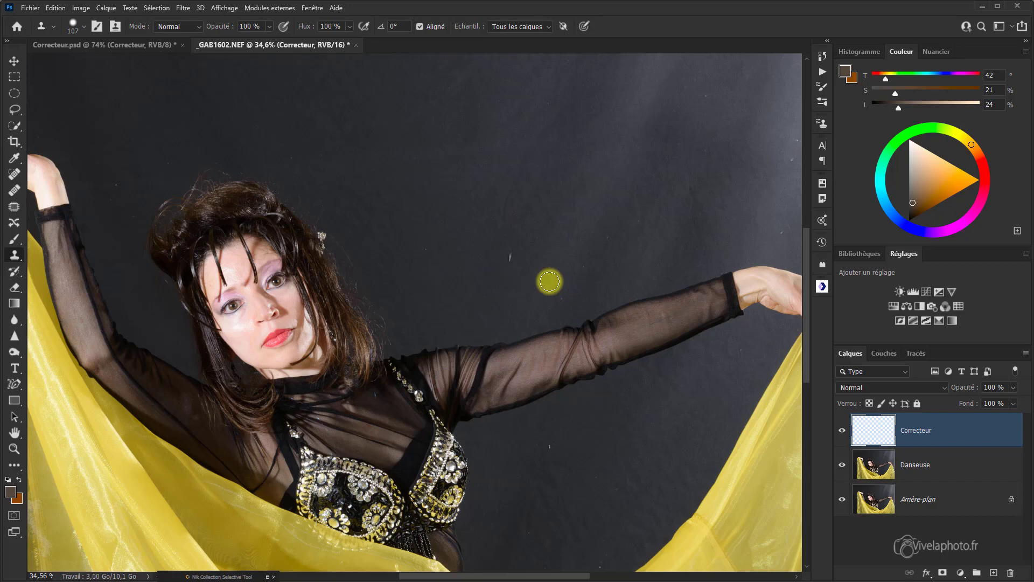
Step: Remove the light marks on the dark backdrop above and below the outstretched arm with the Healing Brush, sampling clean backdrop nearby
{"action": "left_click", "coordinate": [15, 192]}
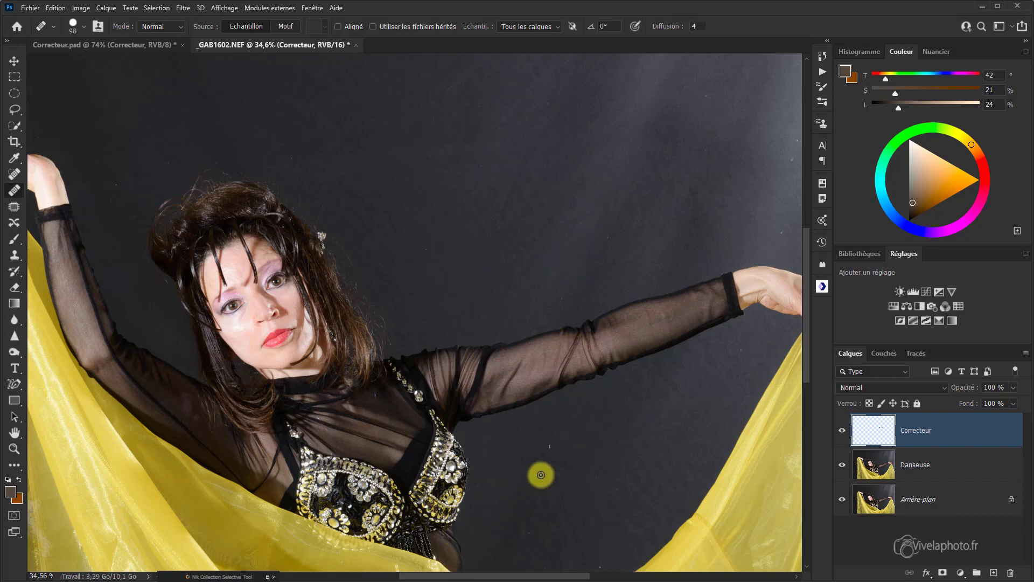
{"action": "left_click", "coordinate": [548, 447]}
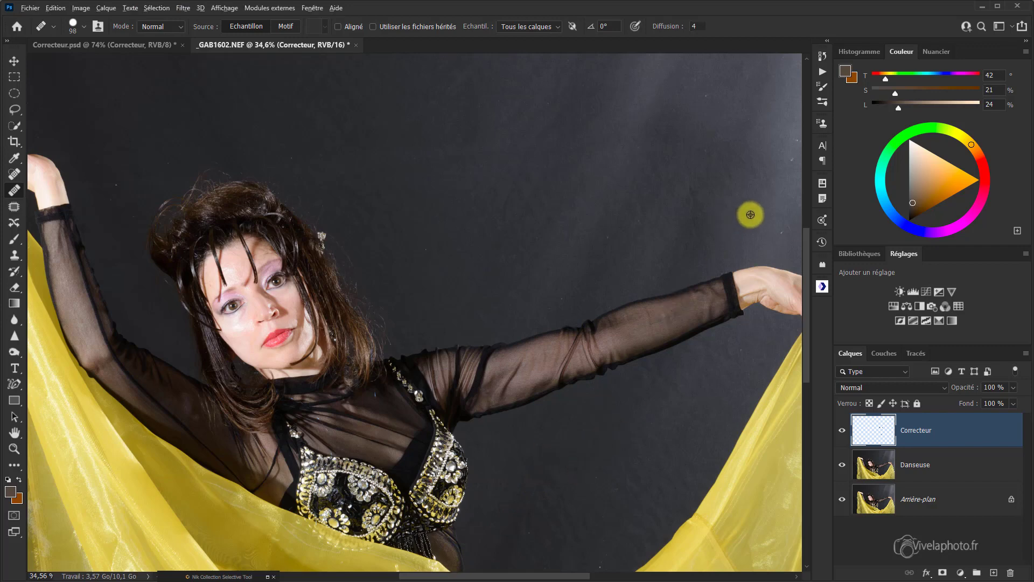
{"action": "left_click", "coordinate": [781, 231]}
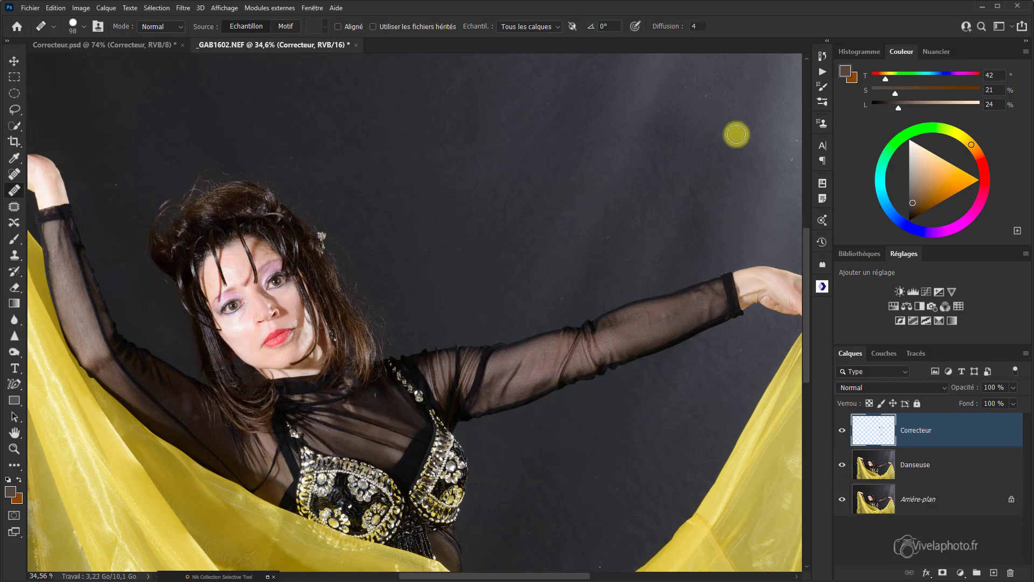
{"action": "left_click", "coordinate": [712, 121], "text": "alt"}
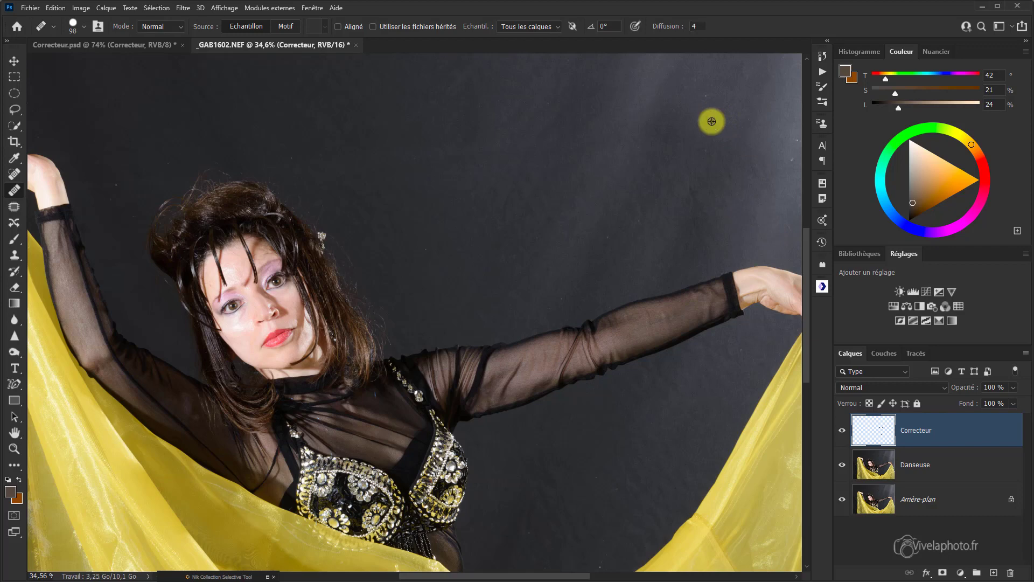
{"action": "left_click", "coordinate": [705, 92]}
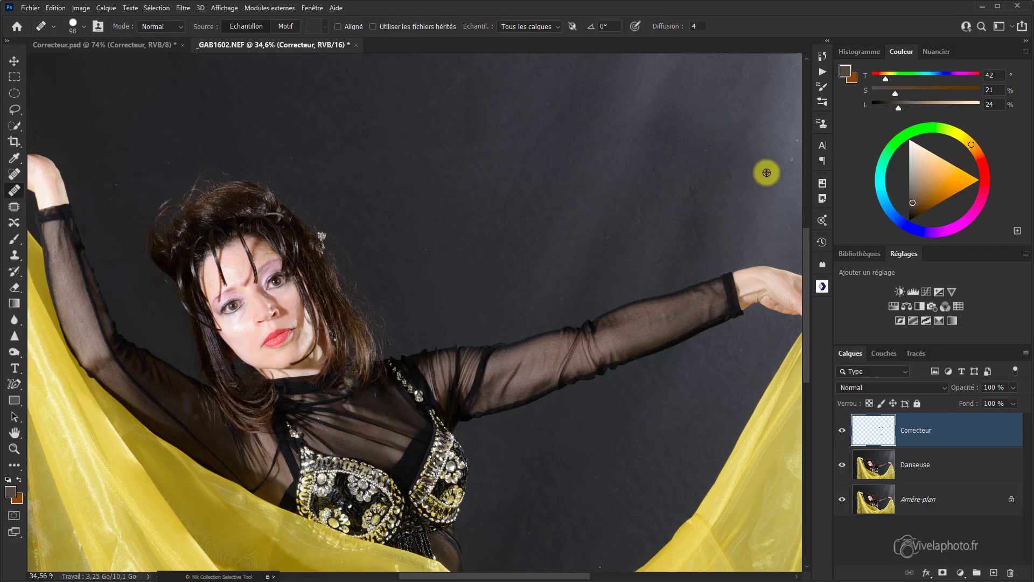
{"action": "left_click", "coordinate": [790, 166]}
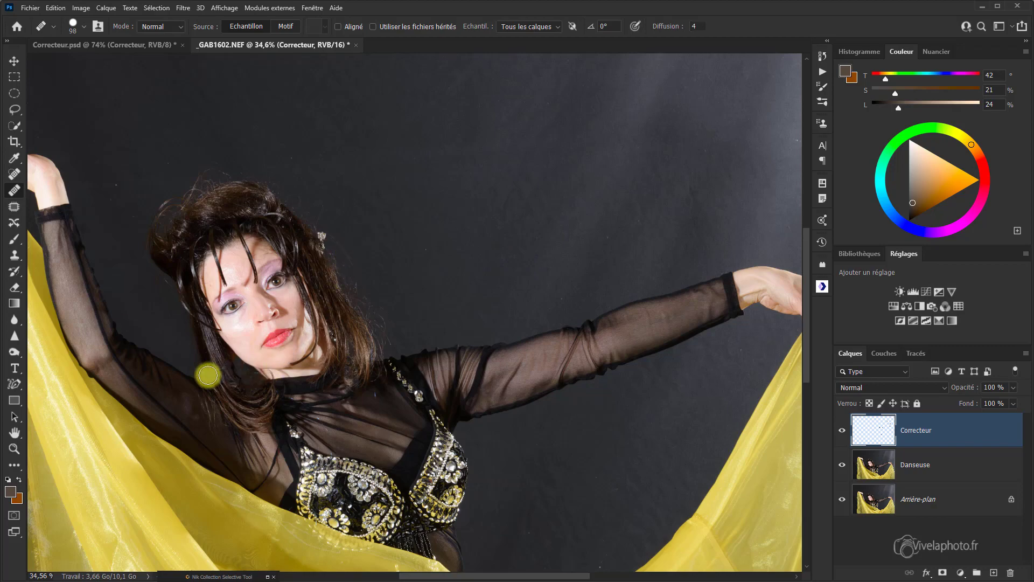
Step: Reduce the Healing Brush to 33 px, soften its edge, and heal the dancer's cheek beside the hair with skin sampled next to it
{"action": "scroll", "coordinate": [205, 364], "scroll_direction": "up", "scroll_amount": 2}
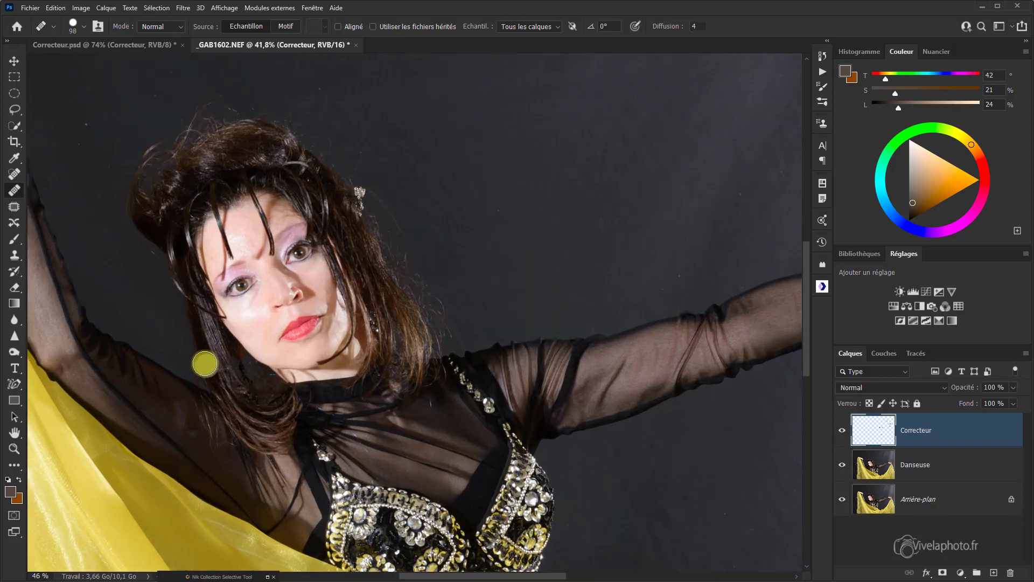
{"action": "scroll", "coordinate": [205, 364], "scroll_direction": "up", "scroll_amount": 3}
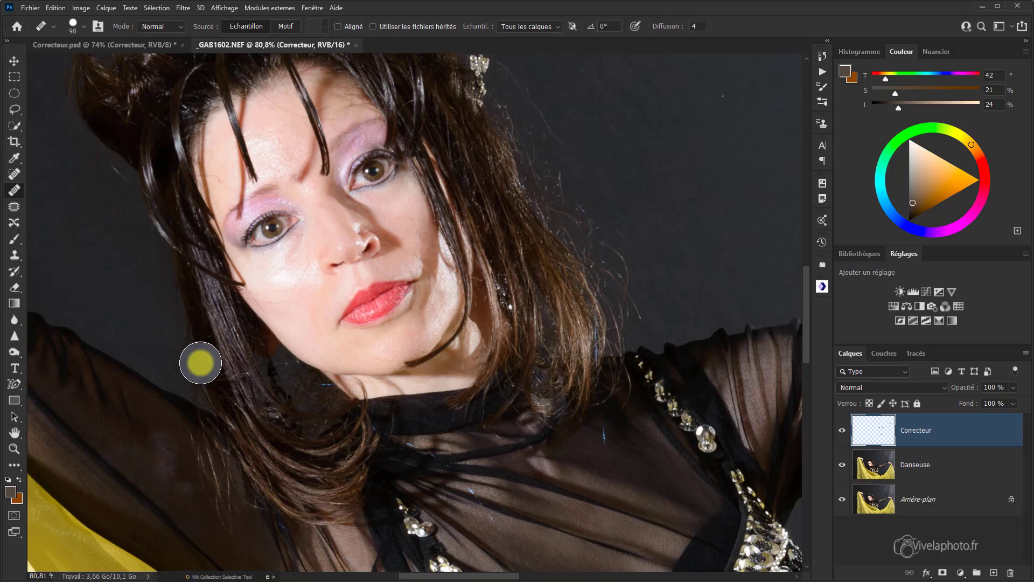
{"action": "scroll", "coordinate": [200, 362], "scroll_direction": "up", "scroll_amount": 1}
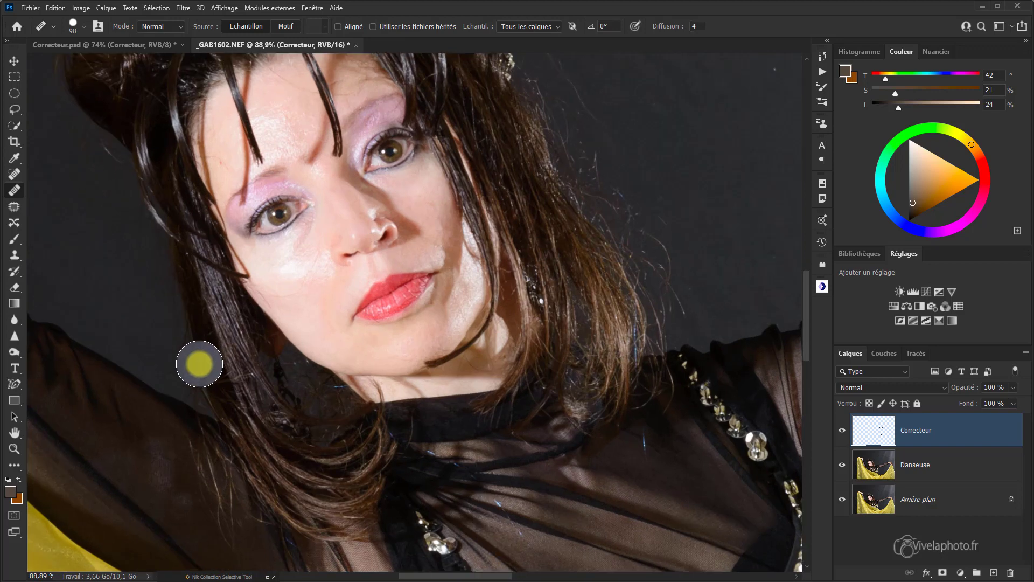
{"action": "scroll", "coordinate": [200, 364], "scroll_direction": "up", "scroll_amount": 1}
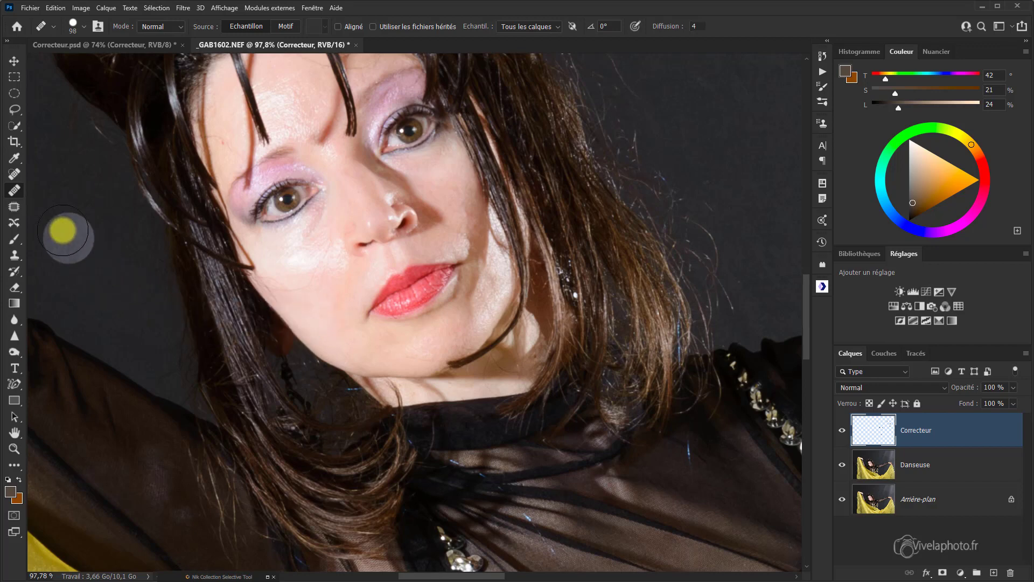
{"action": "scroll", "coordinate": [306, 324], "scroll_direction": "up", "scroll_amount": 1}
{"action": "scroll", "coordinate": [306, 325], "scroll_direction": "up", "scroll_amount": 1}
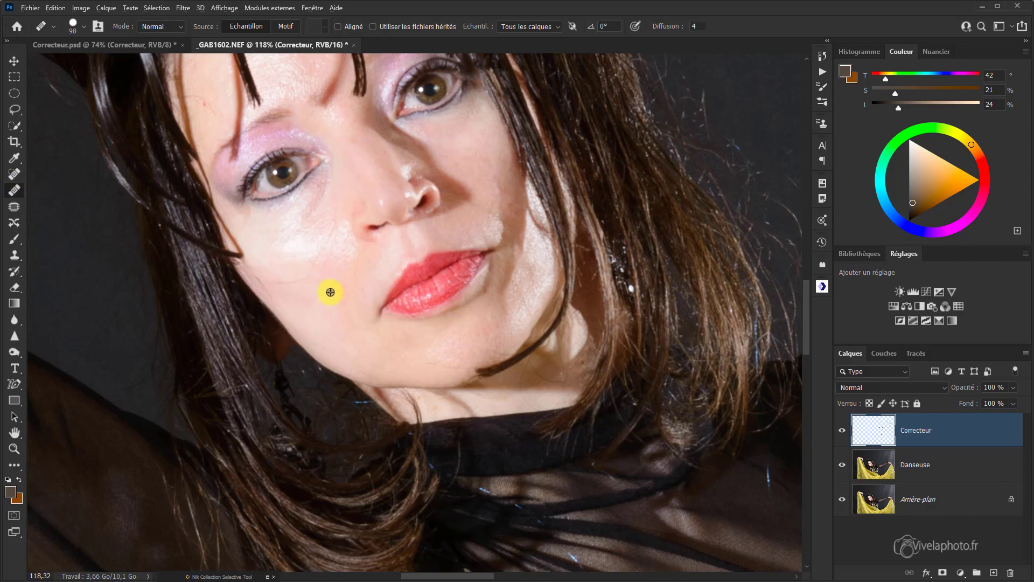
{"action": "left_click_drag", "start_coordinate": [330, 292], "coordinate": [316, 292]}
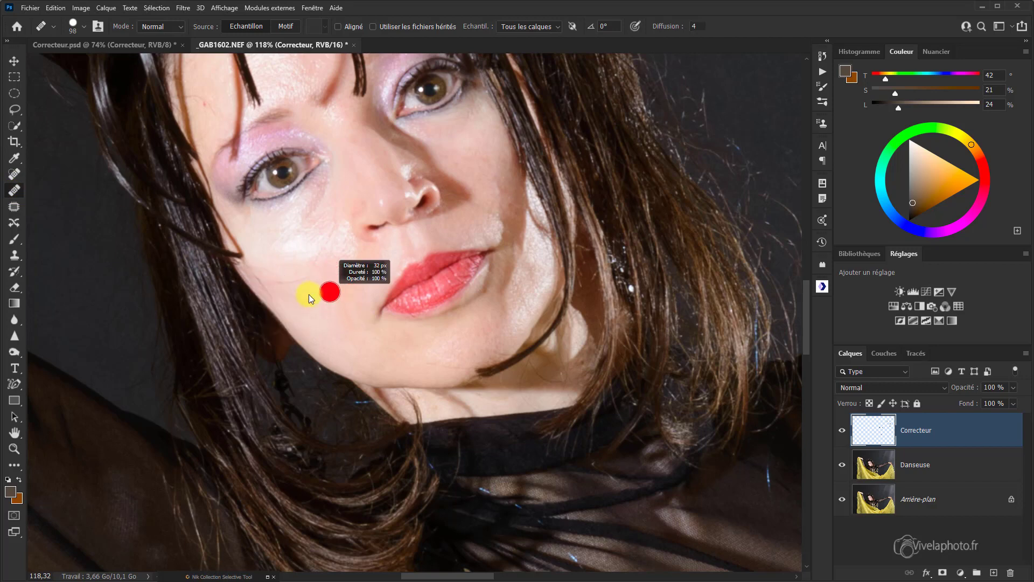
{"action": "left_click_drag", "start_coordinate": [319, 261], "coordinate": [326, 202]}
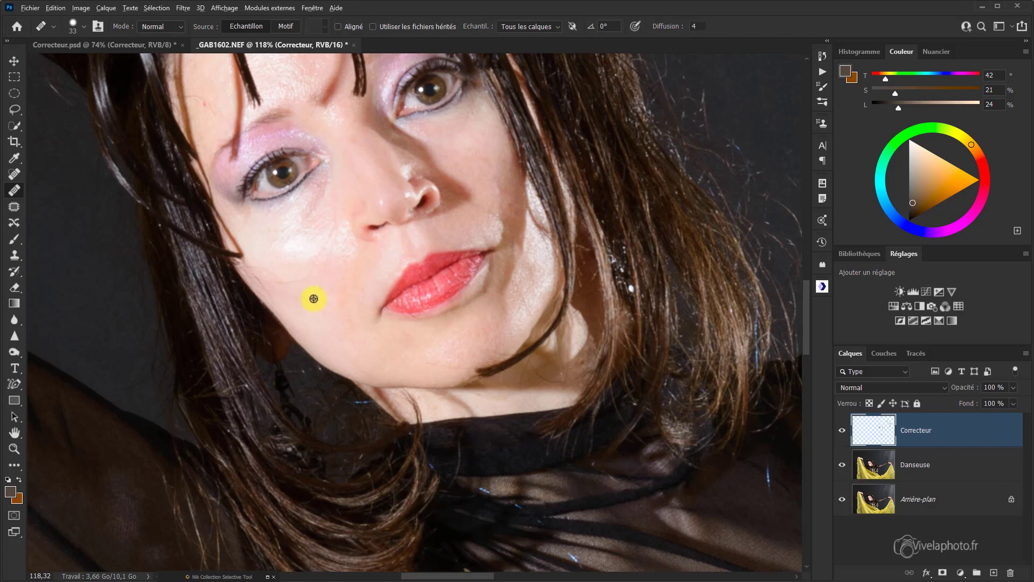
{"action": "left_click", "coordinate": [314, 298], "text": "alt"}
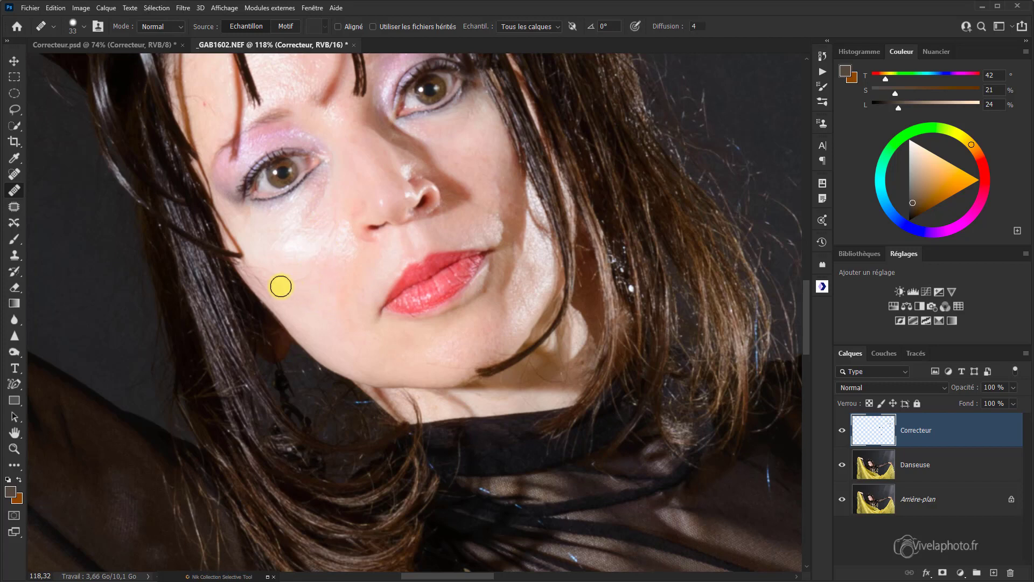
{"action": "mouse_move", "coordinate": [279, 286]}
{"action": "left_mouse_down"}
{"action": "mouse_move", "coordinate": [309, 280]}
{"action": "mouse_move", "coordinate": [331, 235]}
{"action": "left_mouse_up"}
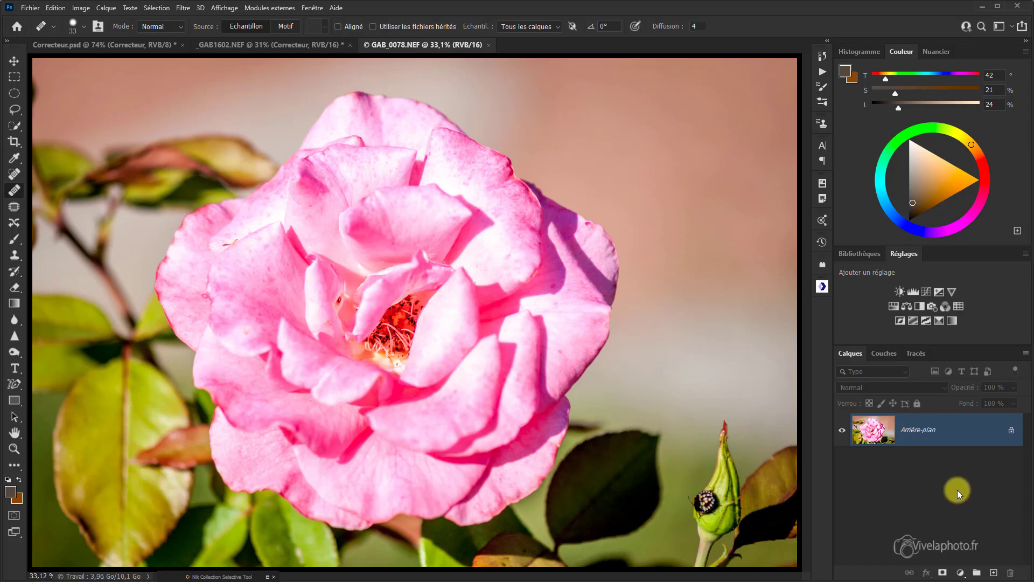
Step: Duplicate the background layer of the rose photo GAB_0078.NEF and name the copy Bourgeon
{"action": "key", "text": "ctrl+j"}
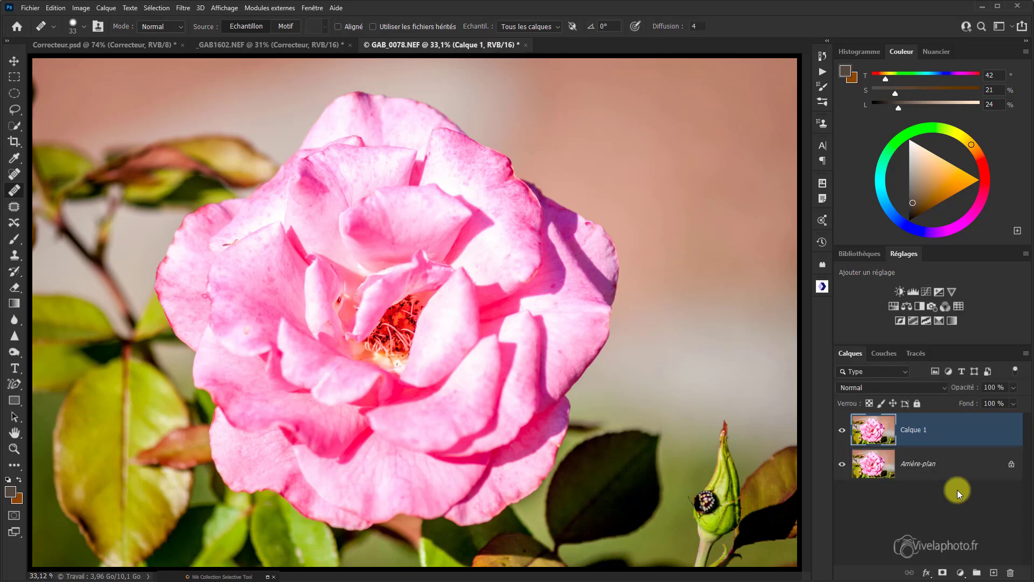
{"action": "double_click", "coordinate": [918, 429]}
{"action": "type", "text": "Bourgeon"}
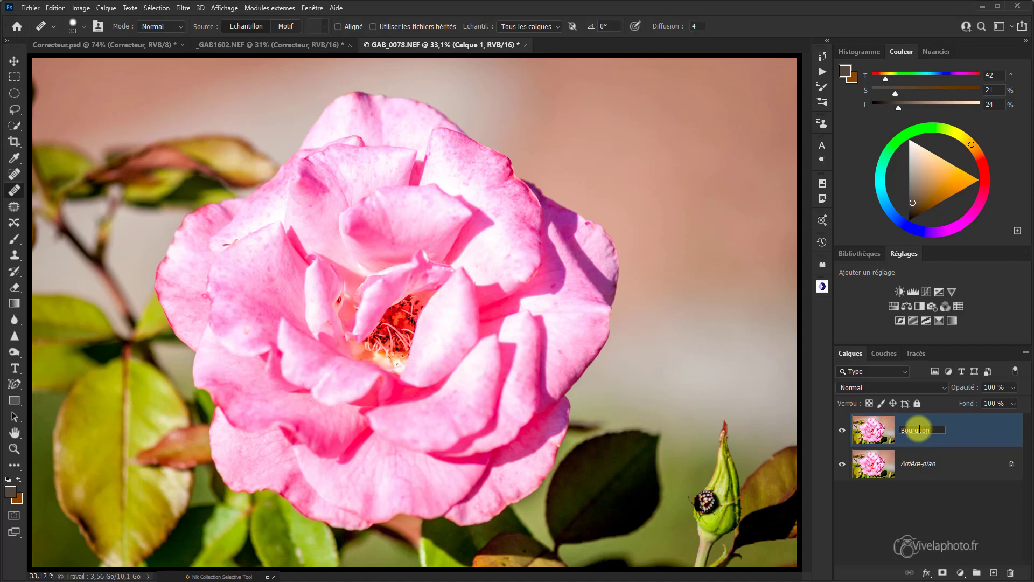
{"action": "key", "text": "Return"}
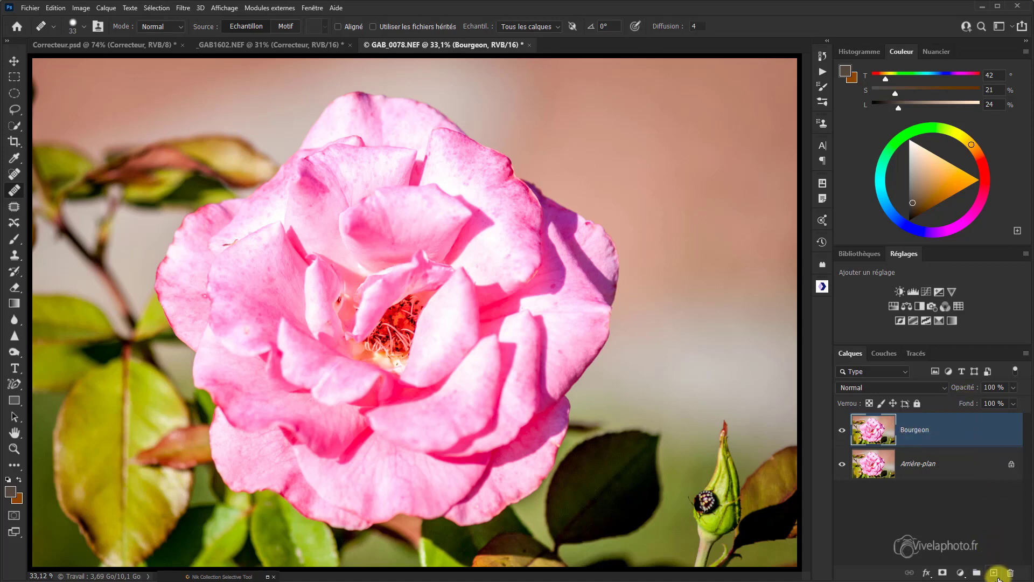
Step: Add an empty layer above Bourgeon and name it Correcteur
{"action": "left_click", "coordinate": [994, 573]}
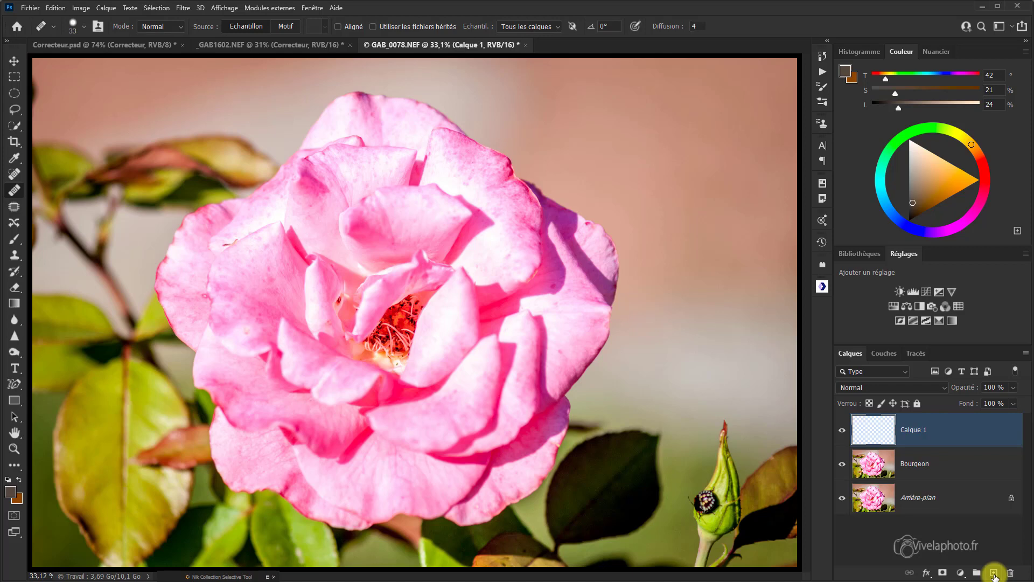
{"action": "double_click", "coordinate": [911, 429]}
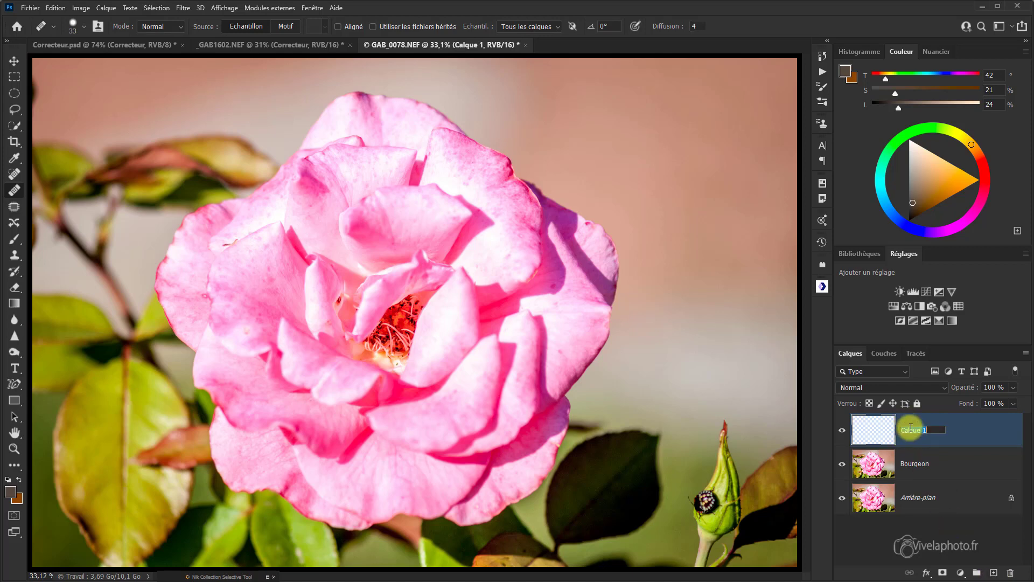
{"action": "type", "text": "d"}
{"action": "type", "text": "orrecteur"}
{"action": "key", "text": "Return"}
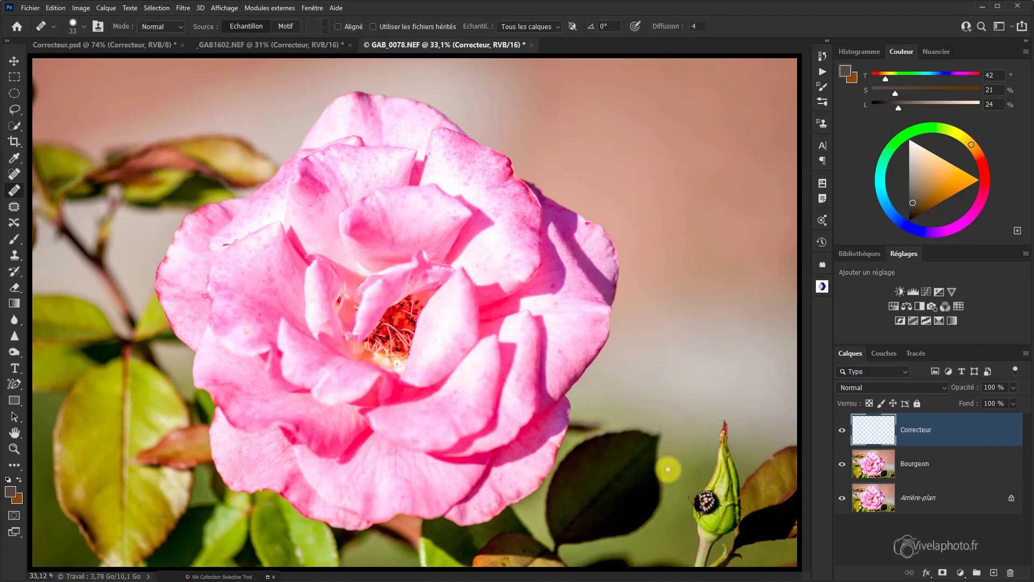
Step: Enlarge the Healing Brush to 124 px and paint sampled background over the rosebud's tip and the stem below it
{"action": "right_click", "coordinate": [677, 476], "text": "alt"}
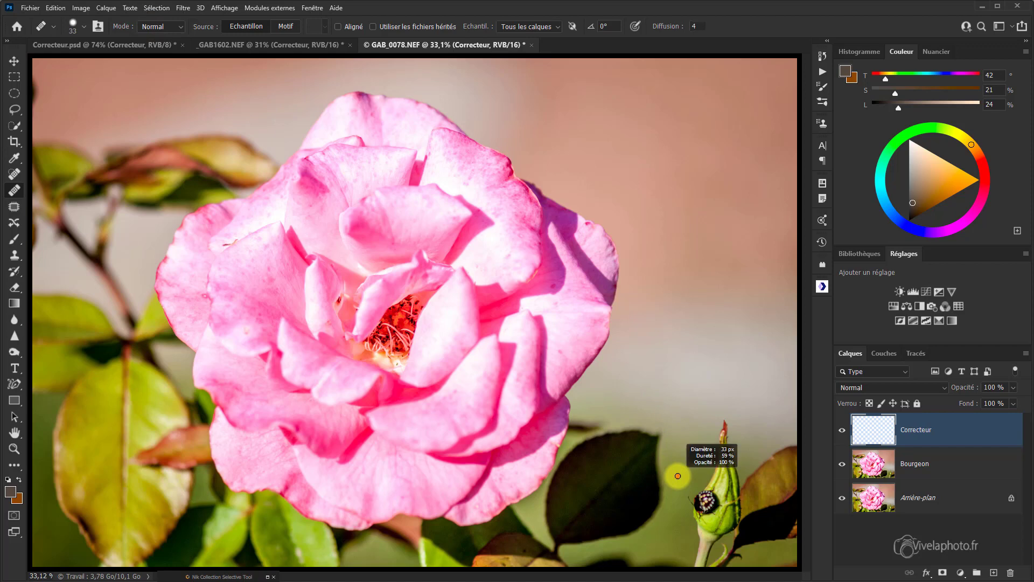
{"action": "left_click_drag", "start_coordinate": [687, 478], "coordinate": [688, 479]}
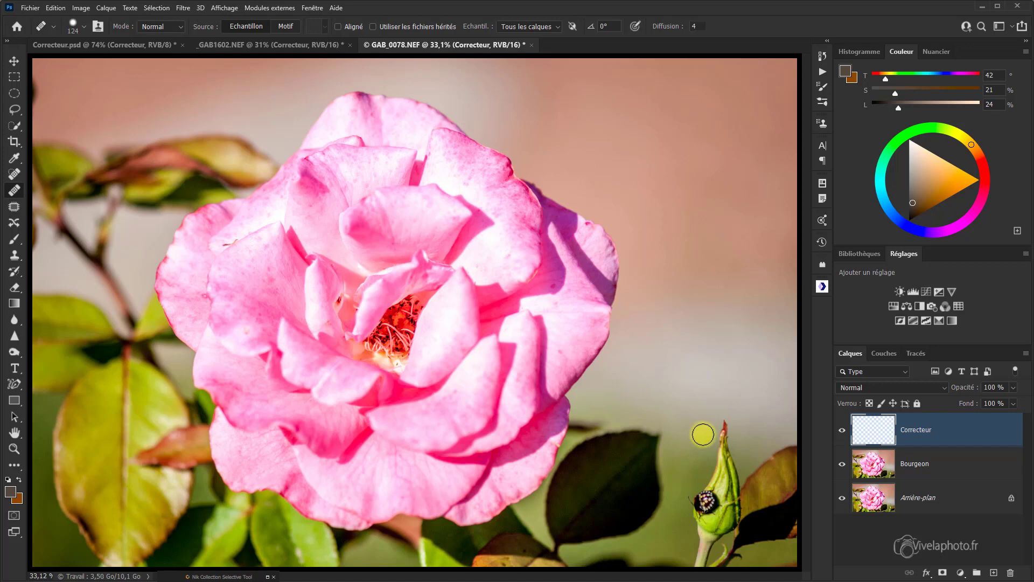
{"action": "mouse_move", "coordinate": [720, 435]}
{"action": "left_mouse_down"}
{"action": "mouse_move", "coordinate": [701, 473]}
{"action": "mouse_move", "coordinate": [721, 478]}
{"action": "mouse_move", "coordinate": [714, 456]}
{"action": "mouse_move", "coordinate": [692, 501]}
{"action": "mouse_move", "coordinate": [696, 553]}
{"action": "left_mouse_up"}
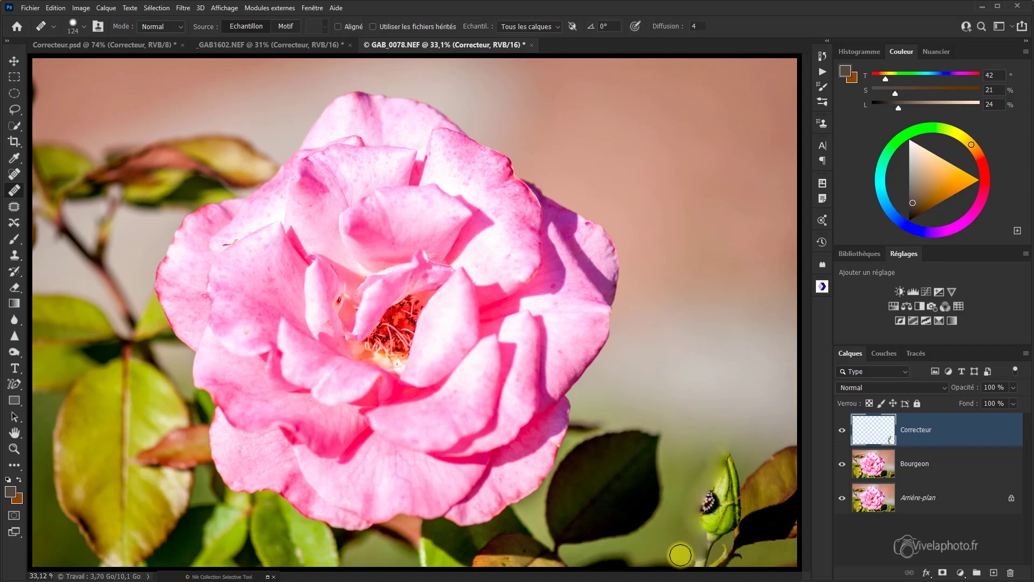
{"action": "mouse_move", "coordinate": [681, 555]}
{"action": "left_mouse_down"}
{"action": "mouse_move", "coordinate": [704, 559]}
{"action": "mouse_move", "coordinate": [708, 531]}
{"action": "left_mouse_up"}
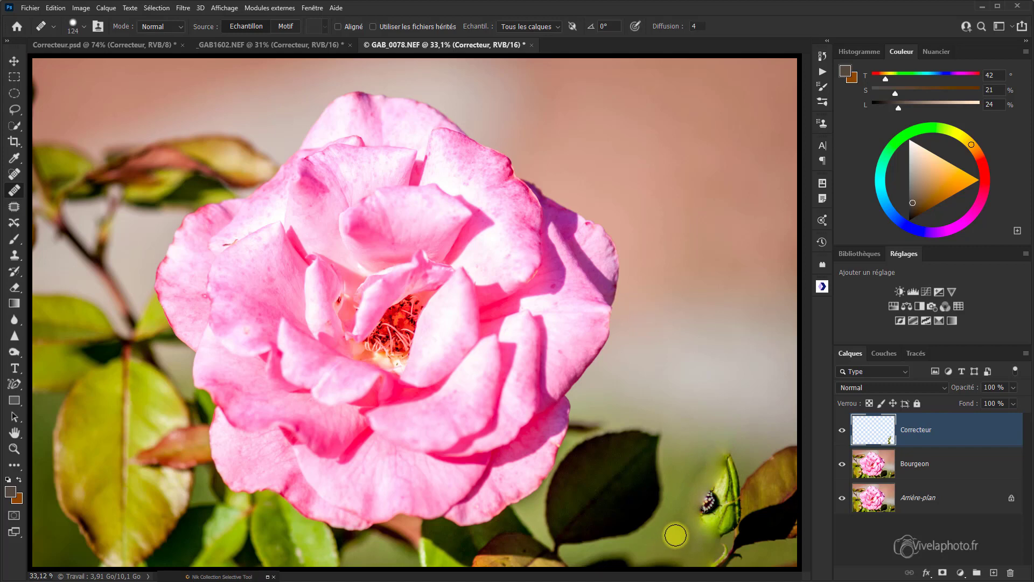
Step: Remove the rest of the rosebud and the insect on it with the Healing Brush, resampling the blurred background around them
{"action": "left_click", "coordinate": [668, 539], "text": "alt"}
{"action": "mouse_move", "coordinate": [709, 539]}
{"action": "left_mouse_down"}
{"action": "mouse_move", "coordinate": [722, 522]}
{"action": "mouse_move", "coordinate": [702, 521]}
{"action": "mouse_move", "coordinate": [705, 369]}
{"action": "mouse_move", "coordinate": [701, 475]}
{"action": "mouse_move", "coordinate": [722, 466]}
{"action": "mouse_move", "coordinate": [717, 410]}
{"action": "mouse_move", "coordinate": [716, 469]}
{"action": "mouse_move", "coordinate": [726, 460]}
{"action": "mouse_move", "coordinate": [717, 500]}
{"action": "mouse_move", "coordinate": [737, 485]}
{"action": "mouse_move", "coordinate": [735, 508]}
{"action": "mouse_move", "coordinate": [710, 515]}
{"action": "mouse_move", "coordinate": [724, 481]}
{"action": "mouse_move", "coordinate": [722, 497]}
{"action": "mouse_move", "coordinate": [702, 497]}
{"action": "mouse_move", "coordinate": [714, 454]}
{"action": "left_mouse_up"}
{"action": "left_click", "coordinate": [718, 411], "text": "alt"}
{"action": "left_click", "coordinate": [709, 501]}
{"action": "left_click", "coordinate": [729, 485]}
{"action": "left_click", "coordinate": [687, 430], "text": "alt"}
{"action": "left_click", "coordinate": [687, 496]}
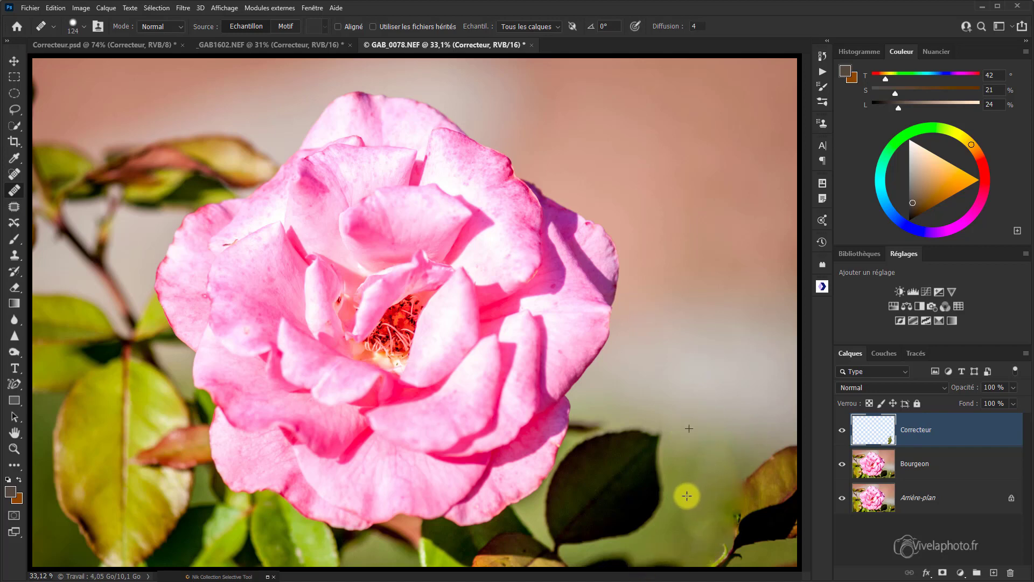
Step: Even out the retouched background between the dark leaf and the reddish leaf with the Healing Brush, resampling the blurred background above it
{"action": "mouse_move", "coordinate": [687, 495]}
{"action": "left_mouse_down"}
{"action": "mouse_move", "coordinate": [704, 456]}
{"action": "mouse_move", "coordinate": [724, 445]}
{"action": "mouse_move", "coordinate": [740, 474]}
{"action": "mouse_move", "coordinate": [721, 485]}
{"action": "left_mouse_up"}
{"action": "left_click", "coordinate": [694, 522]}
{"action": "left_click", "coordinate": [693, 407], "text": "alt"}
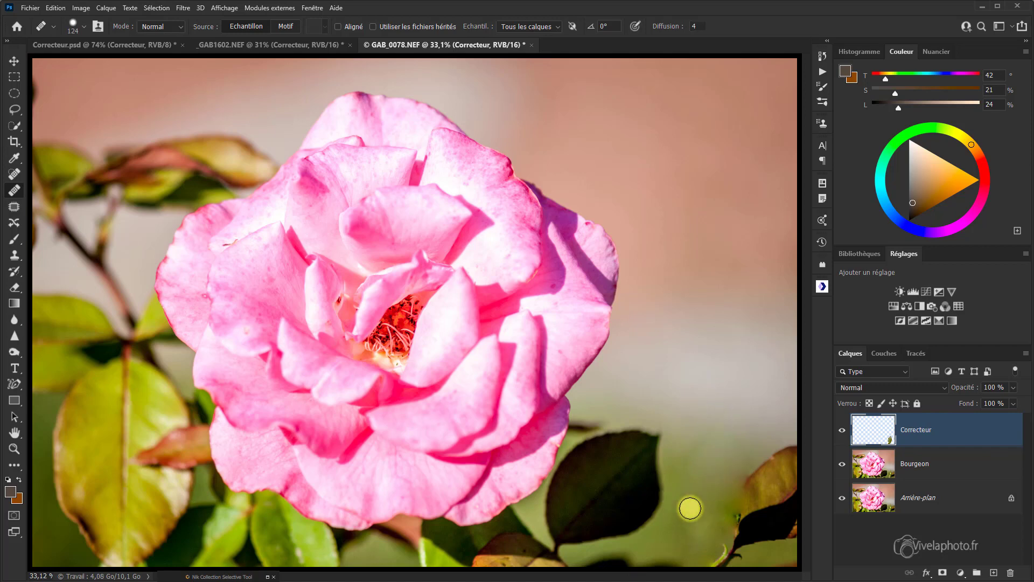
{"action": "left_click", "coordinate": [725, 507]}
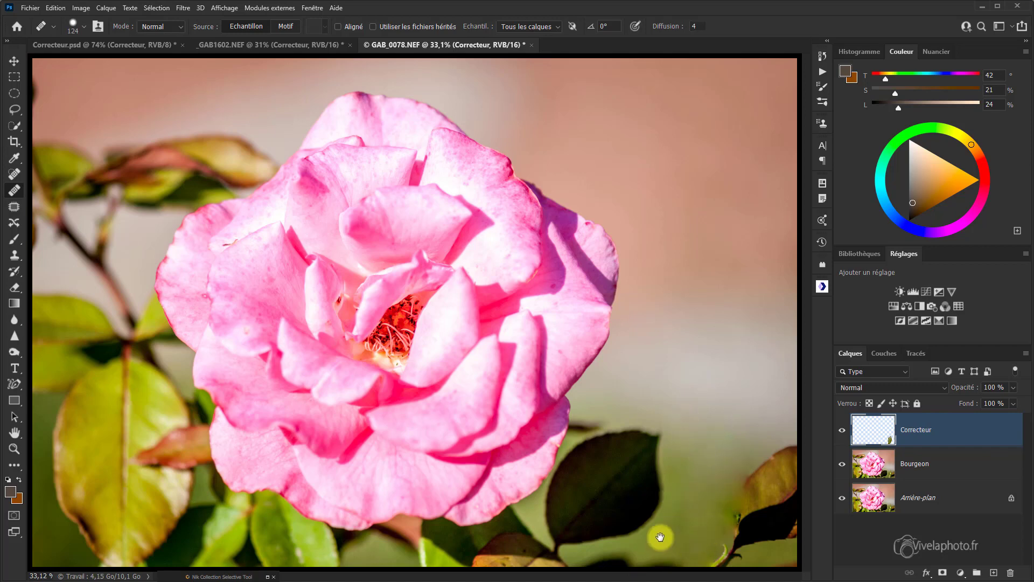
{"action": "mouse_move", "coordinate": [727, 497]}
{"action": "left_mouse_down"}
{"action": "mouse_move", "coordinate": [725, 532]}
{"action": "mouse_move", "coordinate": [720, 514]}
{"action": "left_mouse_up"}
{"action": "left_click", "coordinate": [732, 519]}
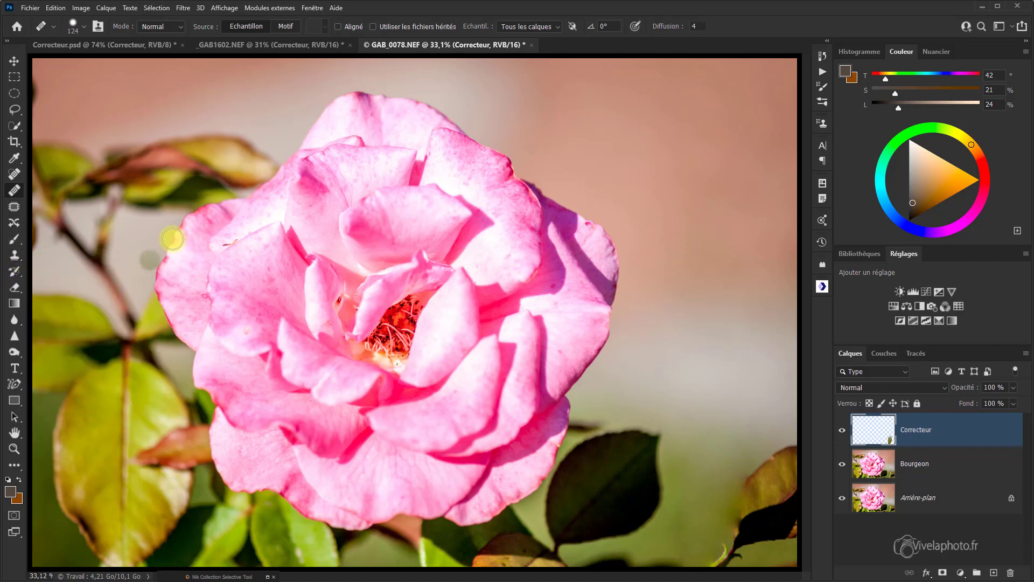
Step: Set the Healing Brush mode to Remplacer and rebuild the reddish leaf's smeared edge with pixels sampled from the leaf and its surroundings
{"action": "left_click", "coordinate": [179, 27]}
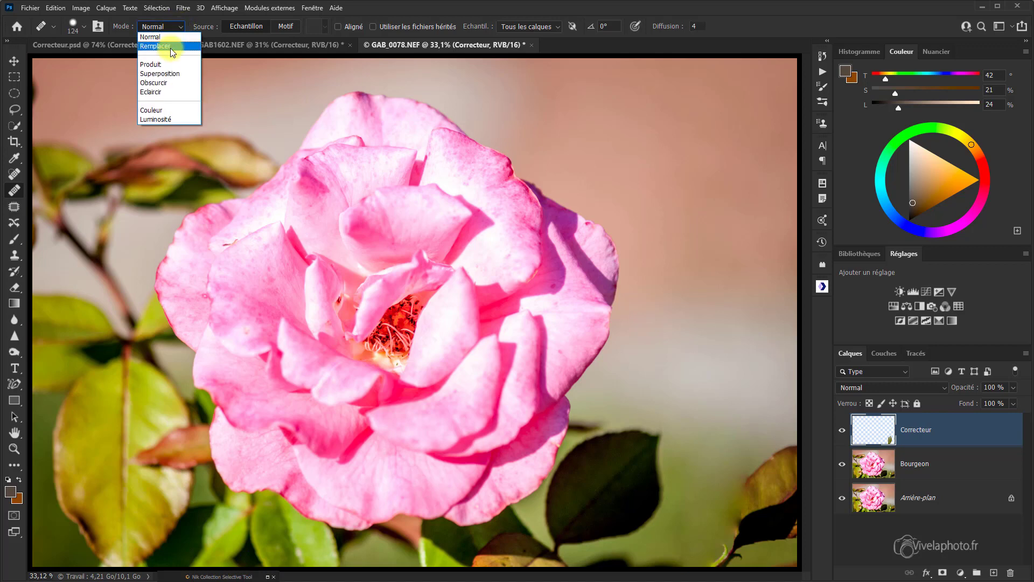
{"action": "left_click", "coordinate": [170, 47]}
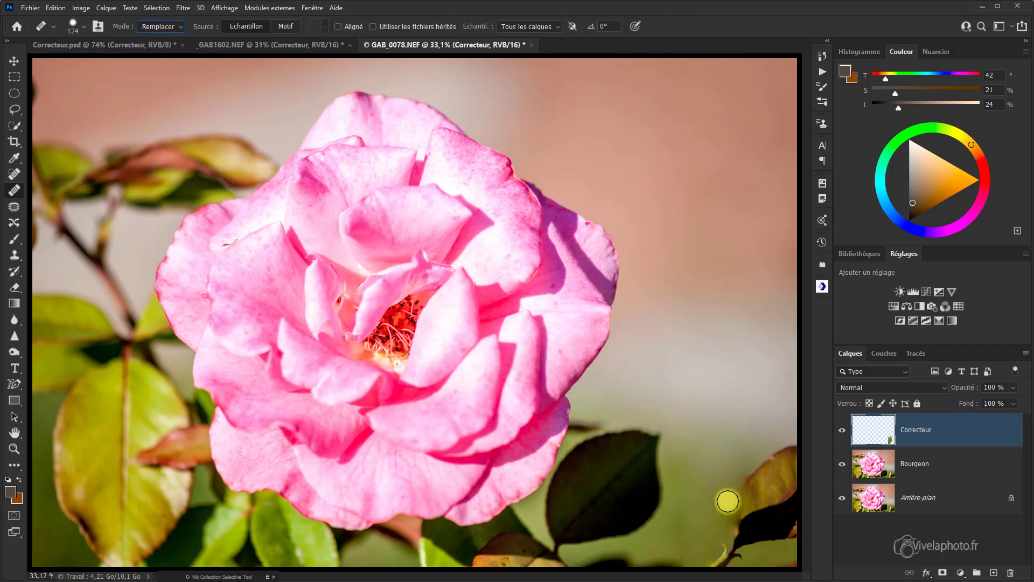
{"action": "left_click", "coordinate": [757, 469], "text": "alt"}
{"action": "left_click", "coordinate": [767, 489], "text": "alt"}
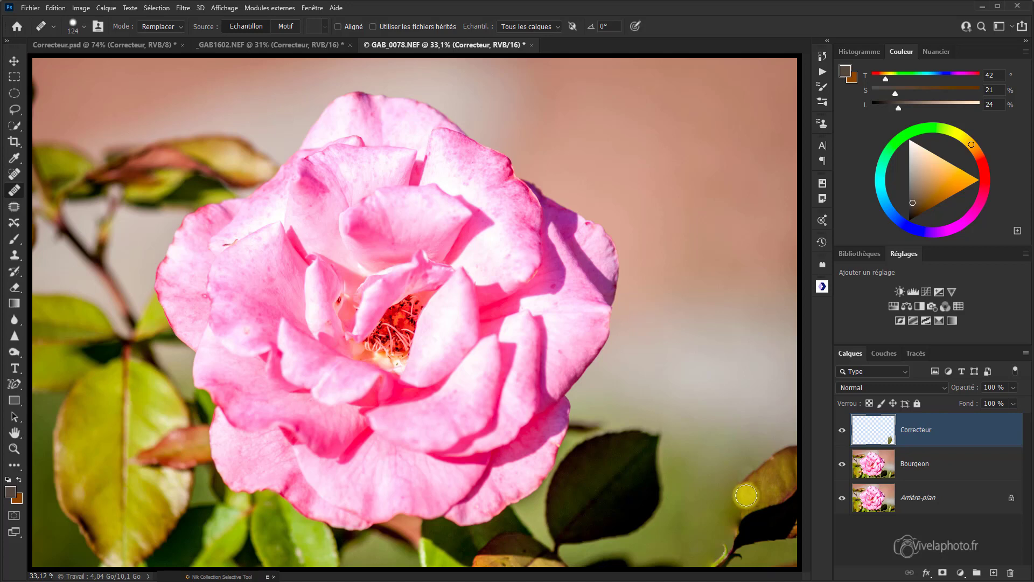
{"action": "left_click_drag", "start_coordinate": [747, 495], "coordinate": [744, 501]}
{"action": "left_click", "coordinate": [779, 484], "text": "alt"}
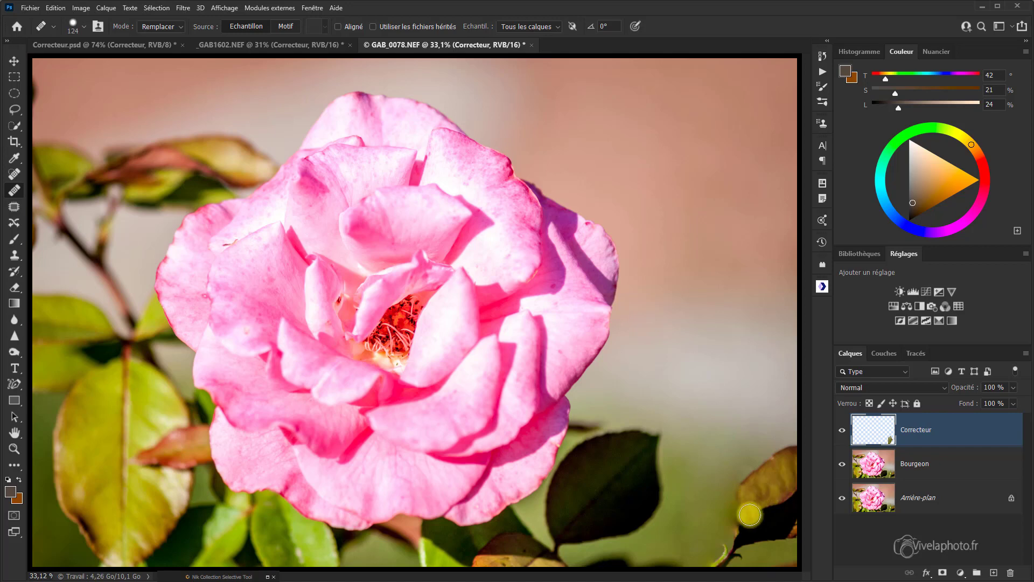
{"action": "mouse_move", "coordinate": [750, 515]}
{"action": "left_mouse_down"}
{"action": "mouse_move", "coordinate": [781, 476]}
{"action": "mouse_move", "coordinate": [740, 513]}
{"action": "mouse_move", "coordinate": [758, 502]}
{"action": "mouse_move", "coordinate": [750, 475]}
{"action": "left_mouse_up"}
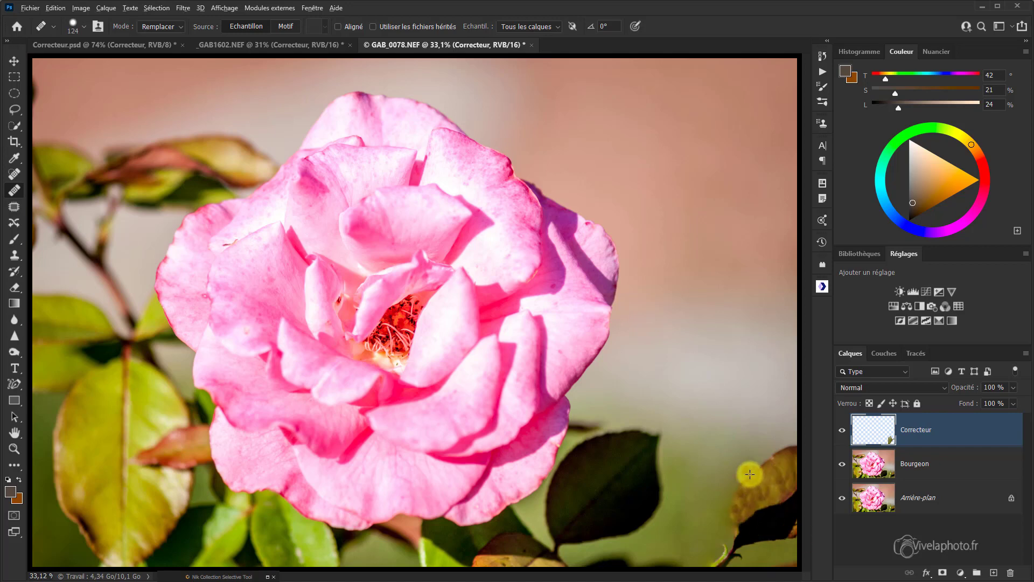
{"action": "left_click", "coordinate": [750, 474], "text": "alt"}
{"action": "left_click", "coordinate": [778, 450], "text": "alt"}
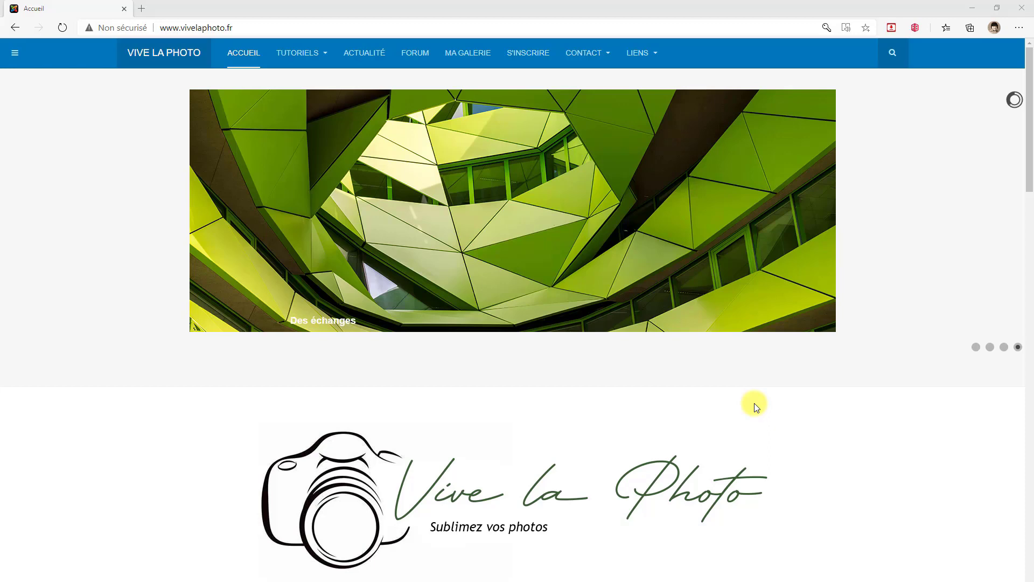
Step: Switch to the browser and, on vivelaphoto.fr, view the complete Lightroom course summary and its Chapitre 1 - Partie 1 - Paysage lesson
{"action": "mouse_move", "coordinate": [412, 215]}
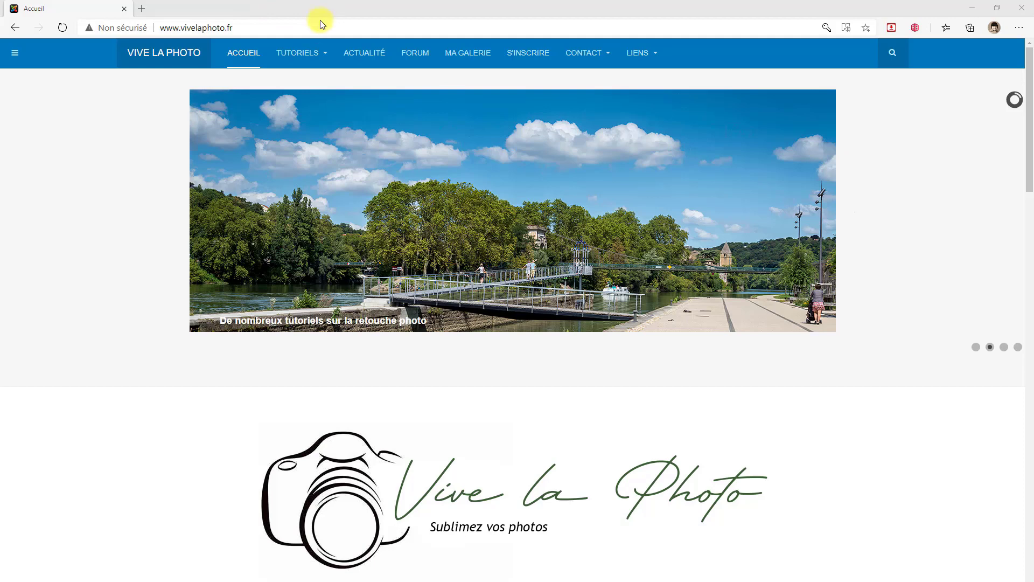
{"action": "mouse_move", "coordinate": [307, 59]}
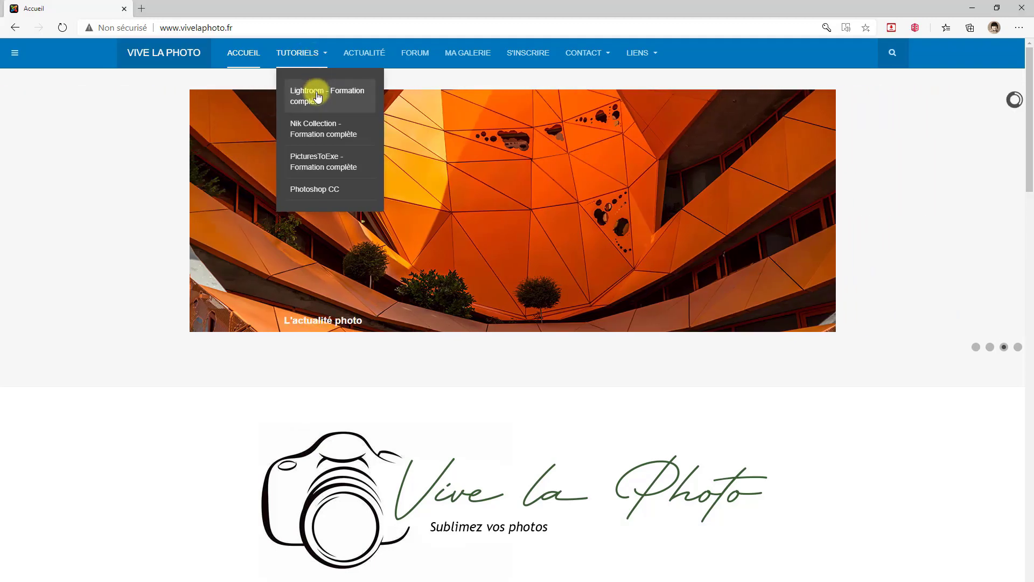
{"action": "left_click", "coordinate": [318, 97]}
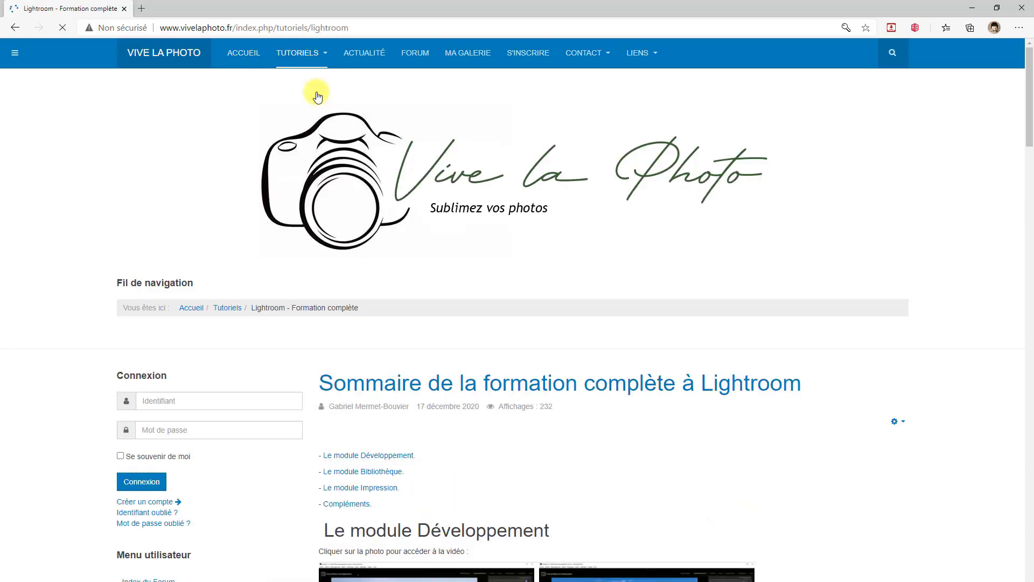
{"action": "scroll", "coordinate": [678, 473], "scroll_direction": "down", "scroll_amount": 6}
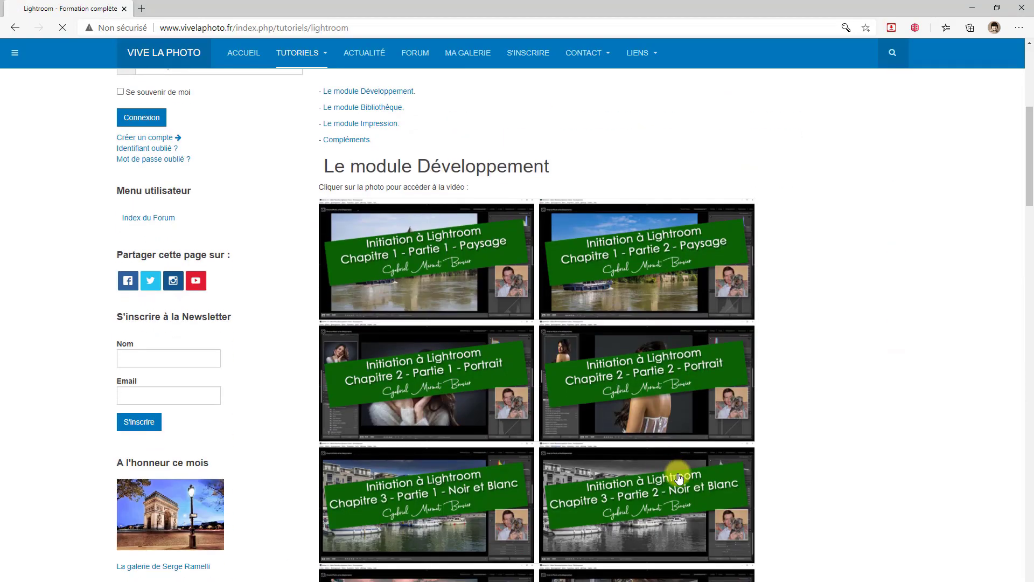
{"action": "scroll", "coordinate": [678, 477], "scroll_direction": "up", "scroll_amount": 3}
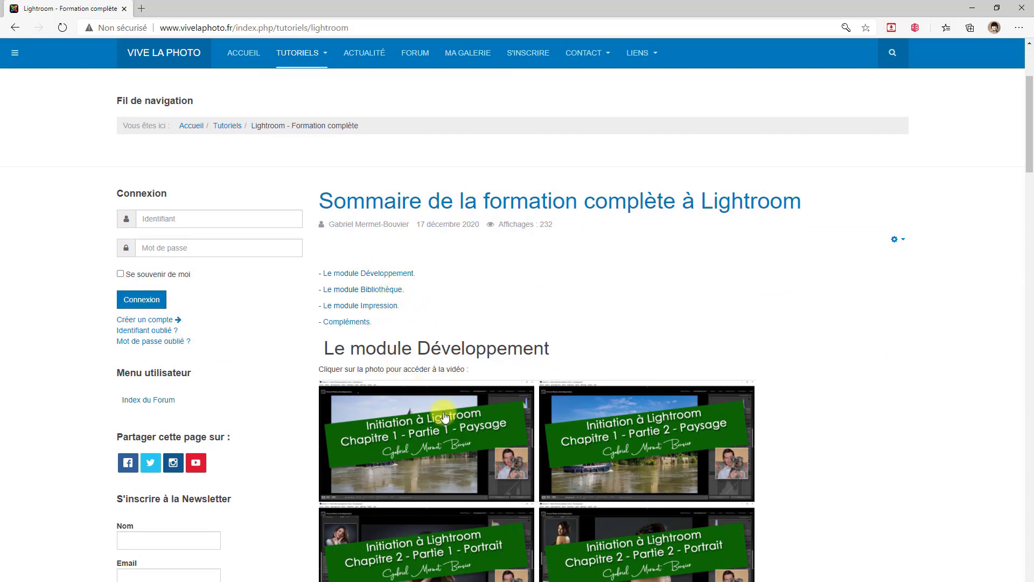
{"action": "scroll", "coordinate": [445, 415], "scroll_direction": "down", "scroll_amount": 5}
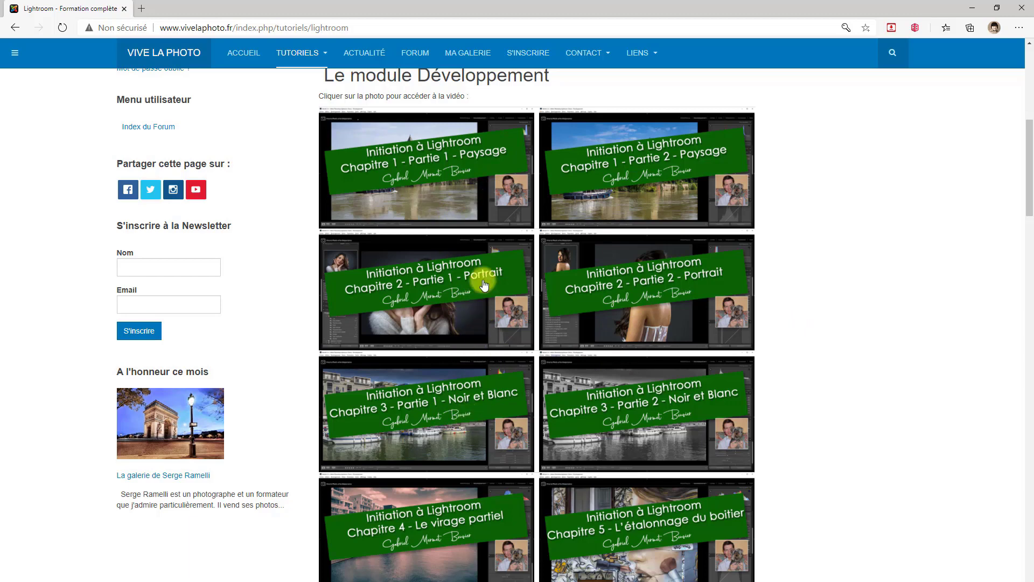
{"action": "left_click", "coordinate": [471, 188]}
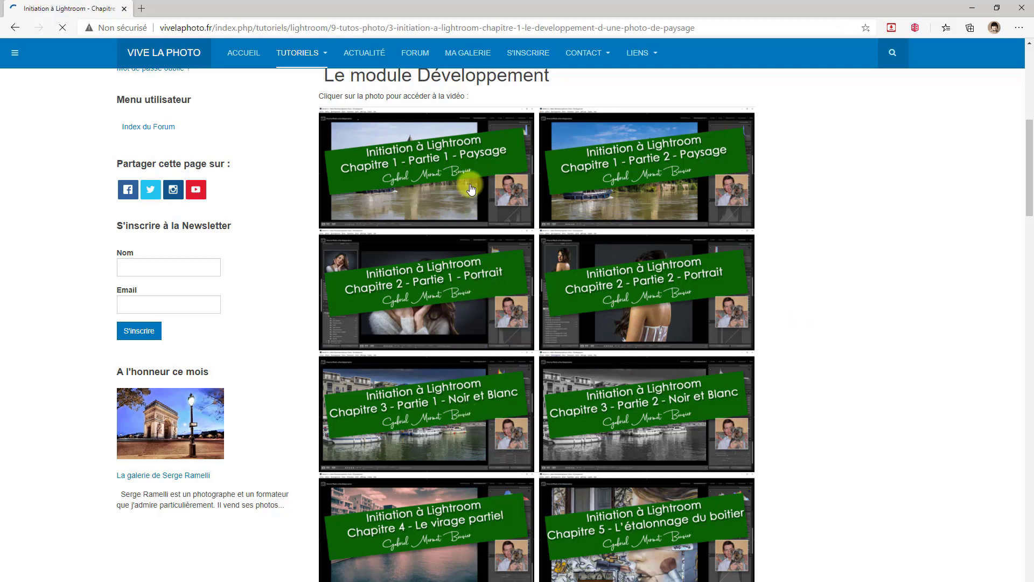
{"action": "scroll", "coordinate": [619, 362], "scroll_direction": "down", "scroll_amount": 4}
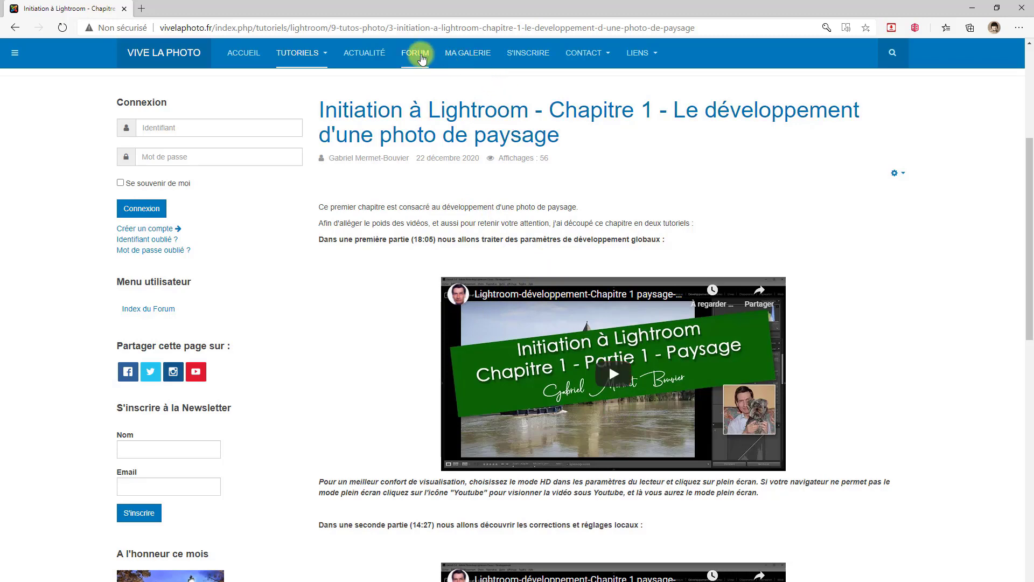
Step: Open the site's forum and look through its discussion categories
{"action": "left_click", "coordinate": [421, 56]}
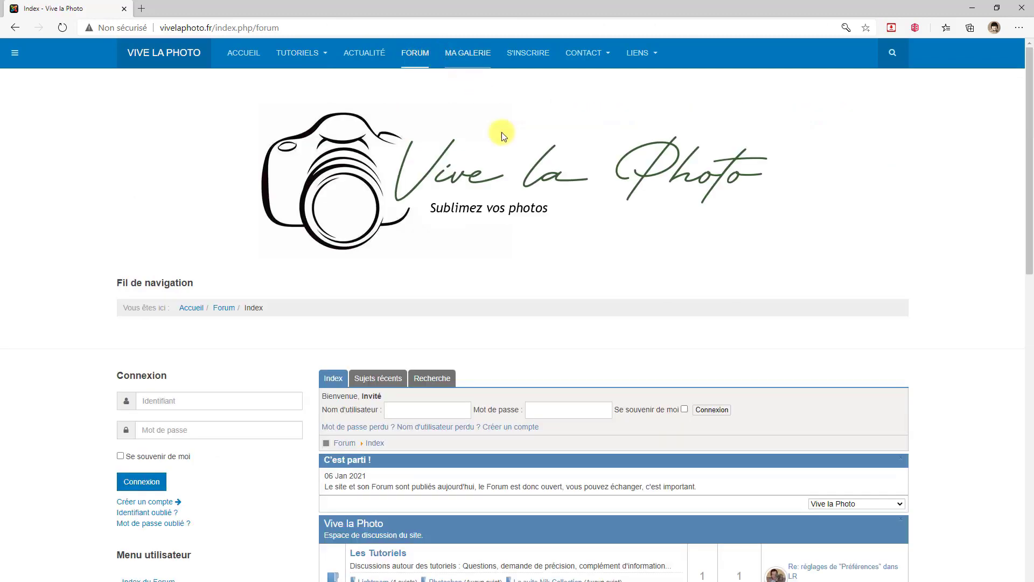
{"action": "scroll", "coordinate": [507, 180], "scroll_direction": "down", "scroll_amount": 5}
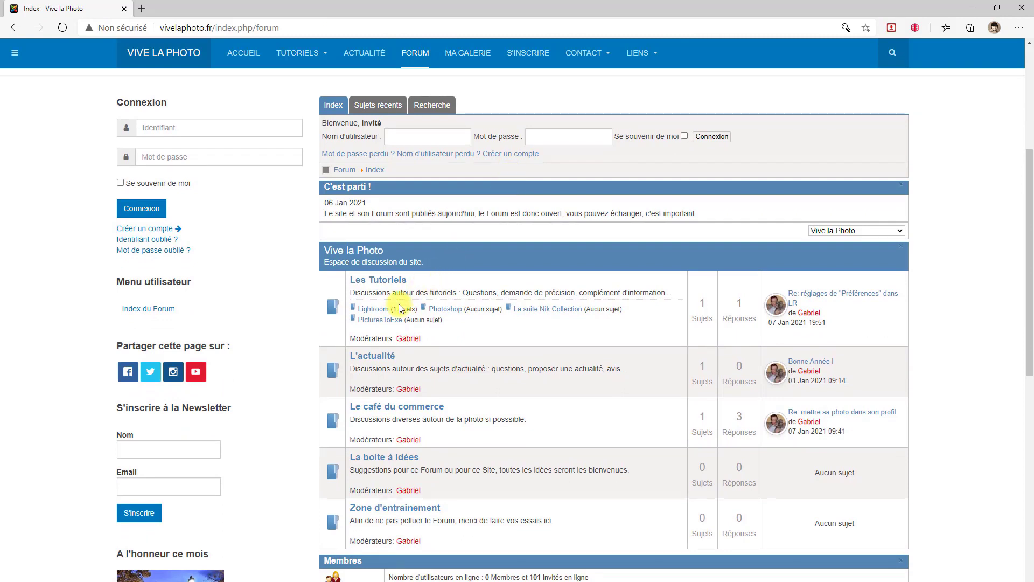